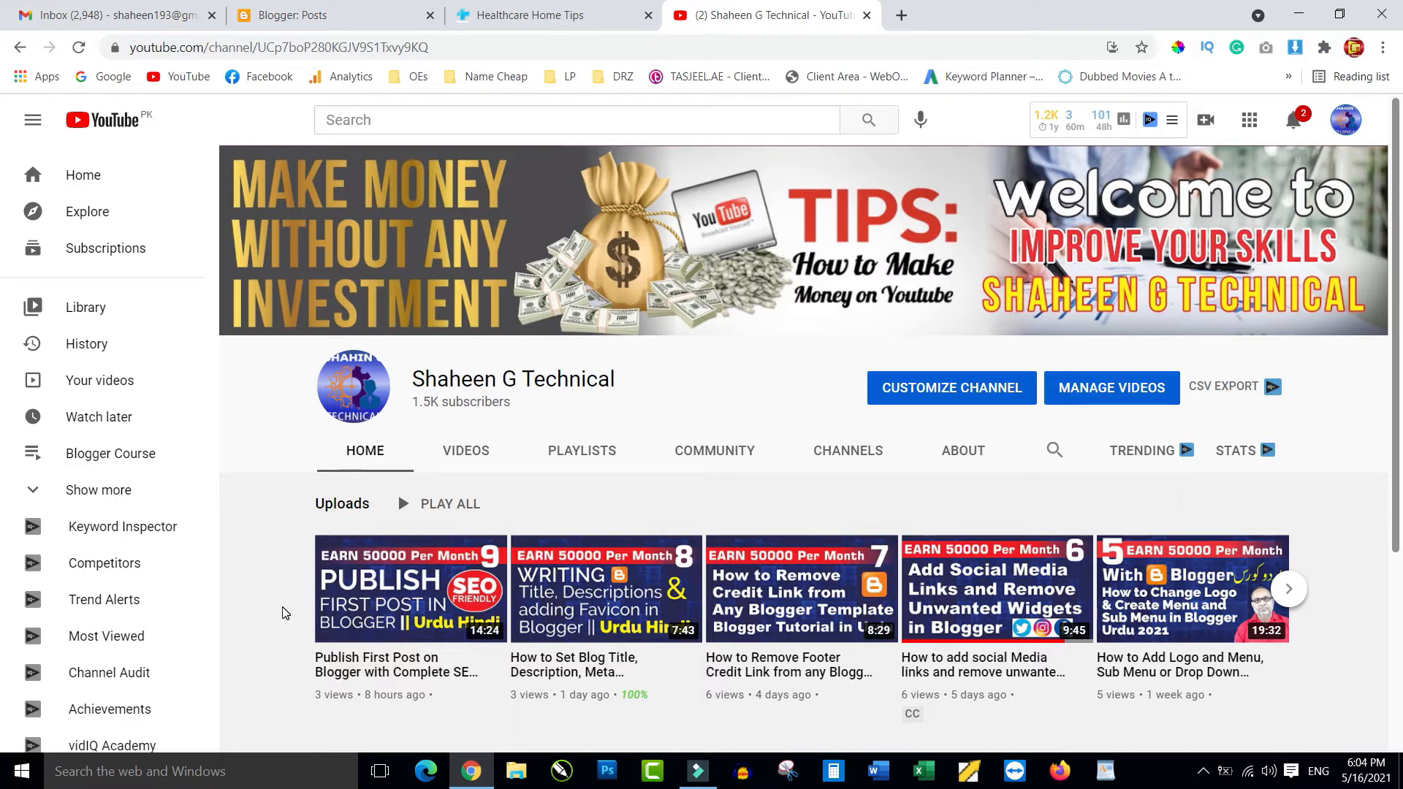
- Switch to Blogger, open the Healthcare Home Tips blog's settings, and go to Google Search Console from the crawlers and indexing section
{"action": "left_click", "coordinate": [301, 17]}
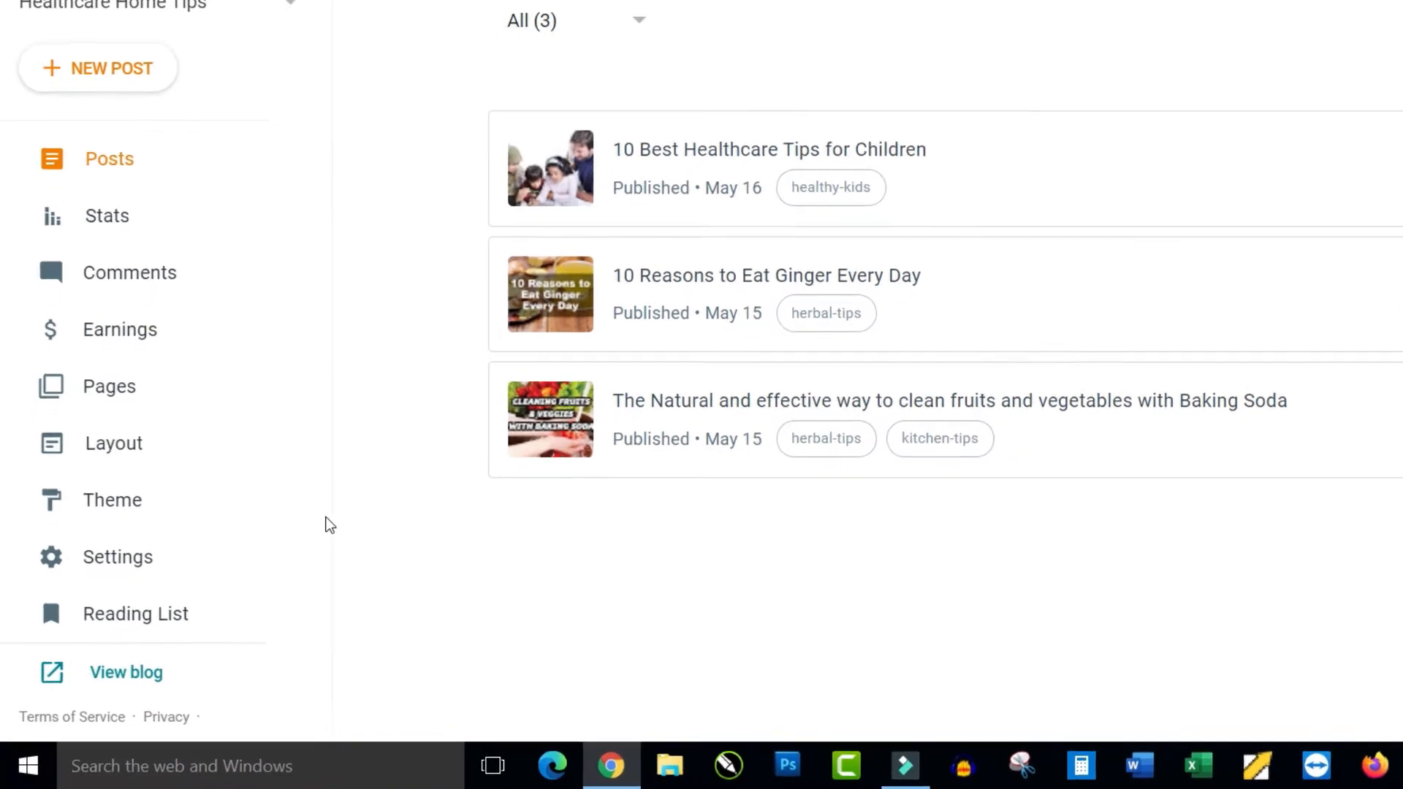
{"action": "left_click", "coordinate": [133, 553]}
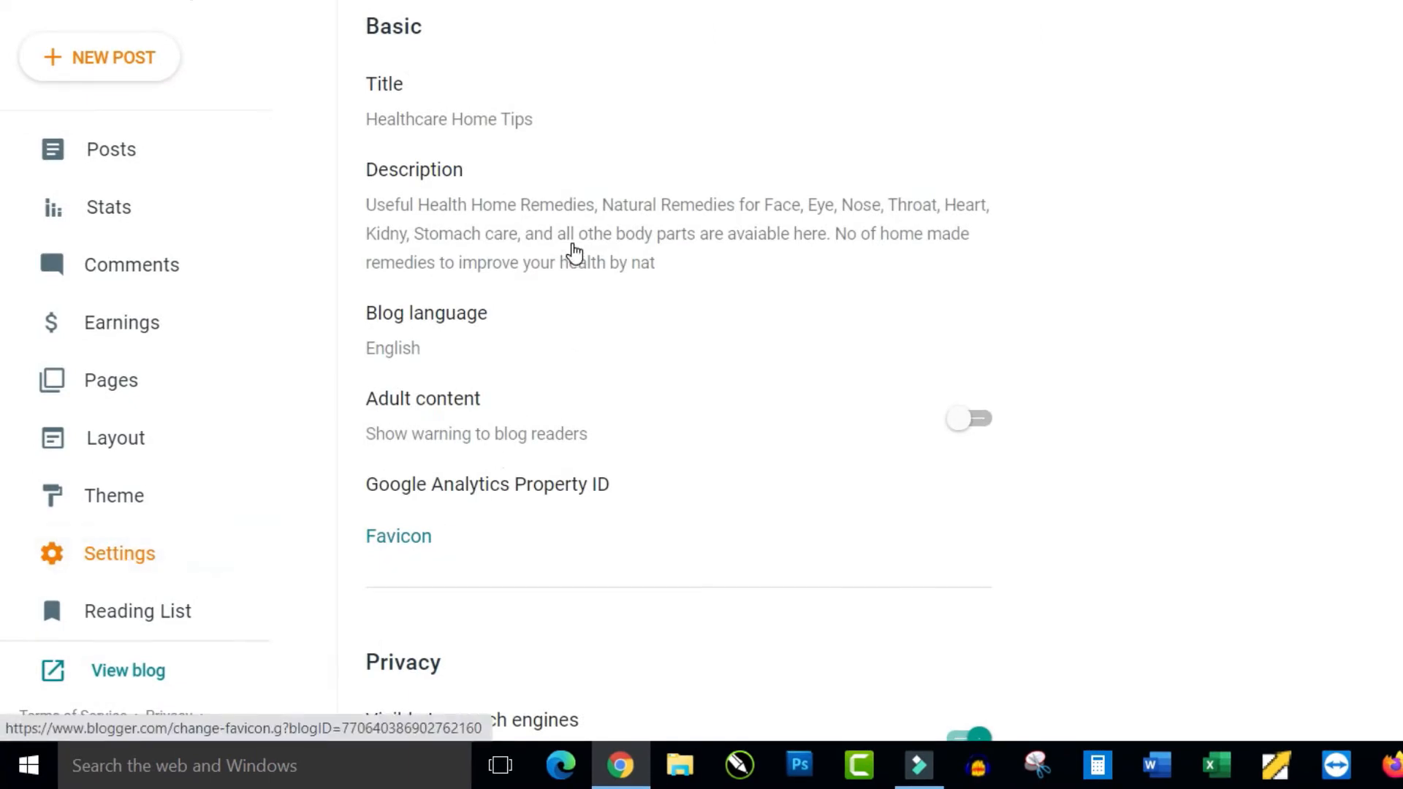
{"action": "scroll", "coordinate": [645, 113], "scroll_direction": "down", "scroll_amount": 10}
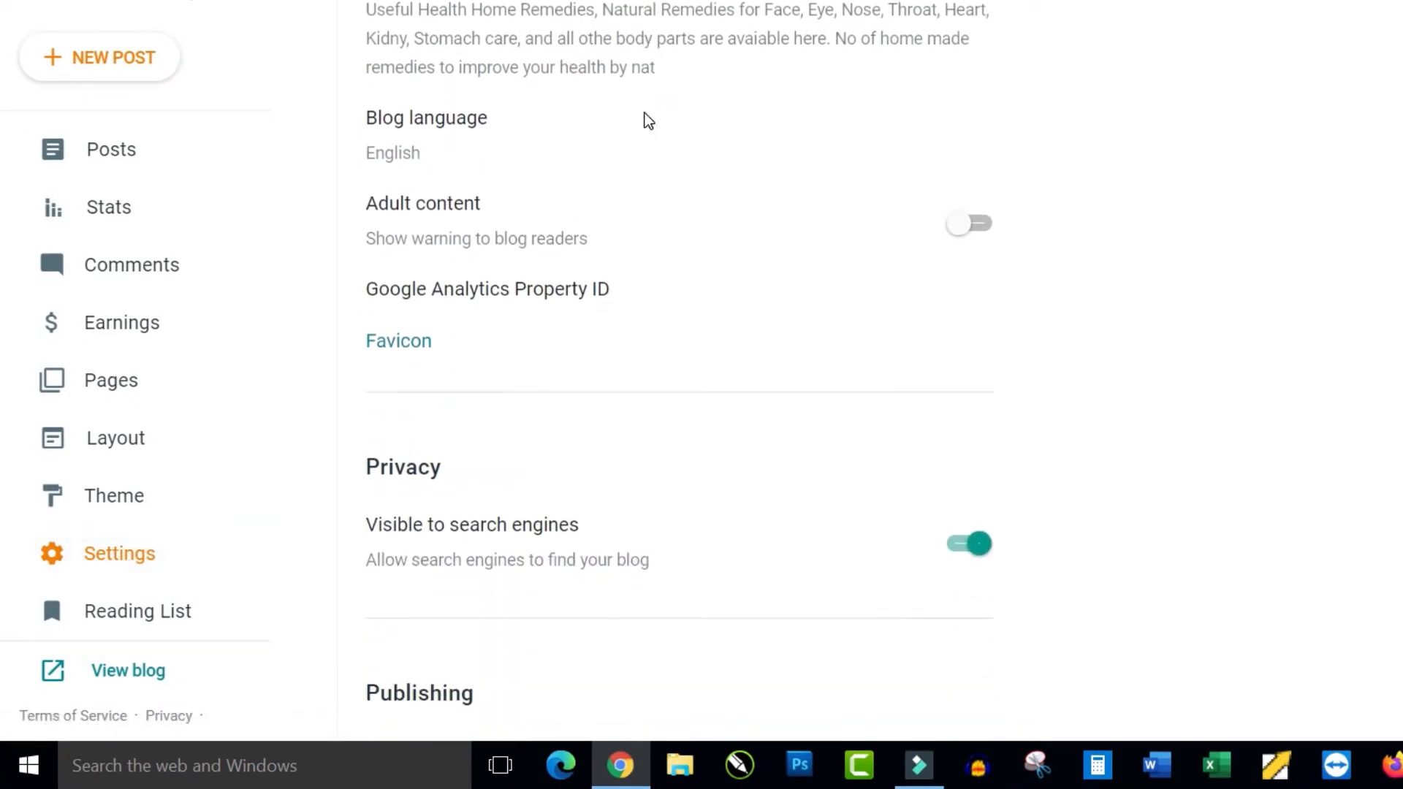
{"action": "scroll", "coordinate": [645, 114], "scroll_direction": "down", "scroll_amount": 10}
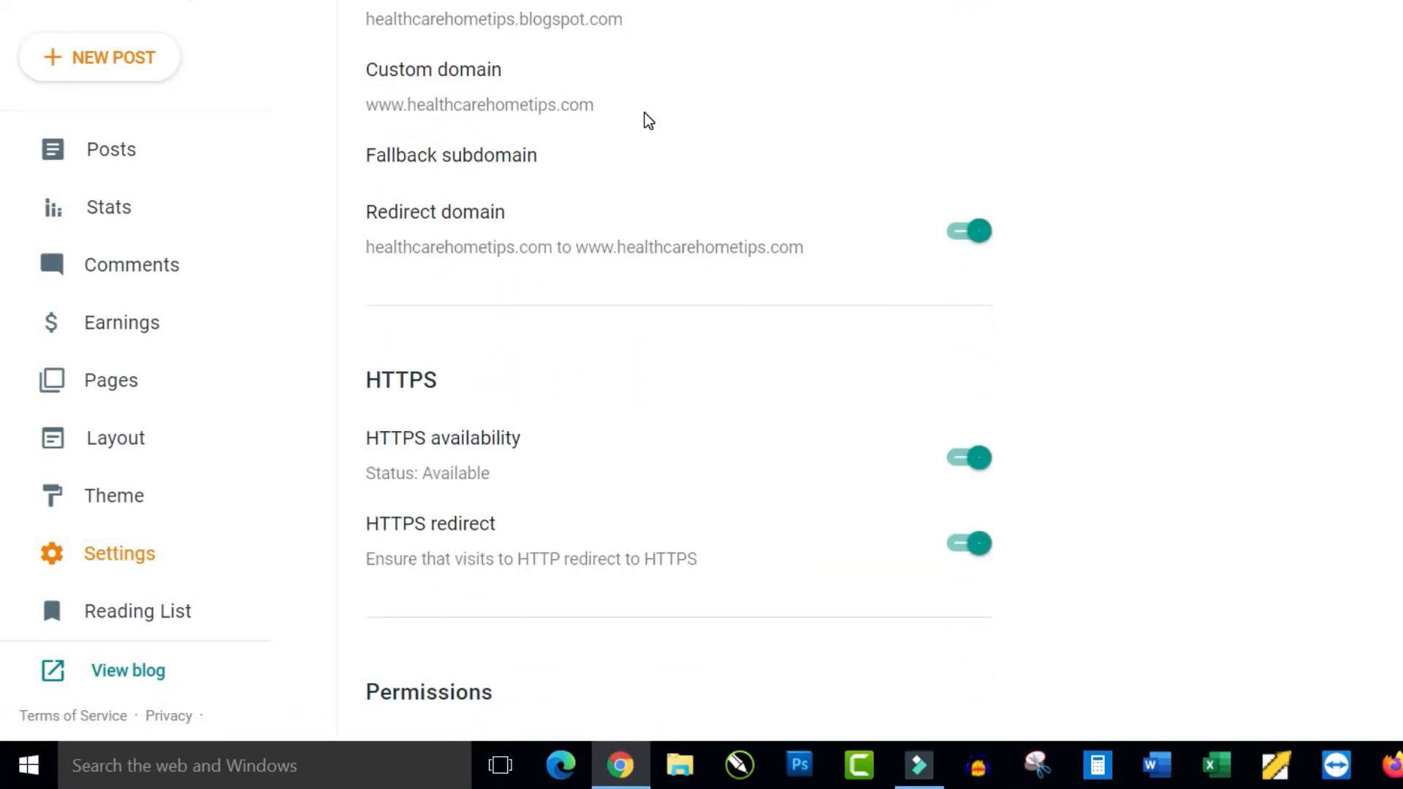
{"action": "scroll", "coordinate": [644, 117], "scroll_direction": "down", "scroll_amount": 10}
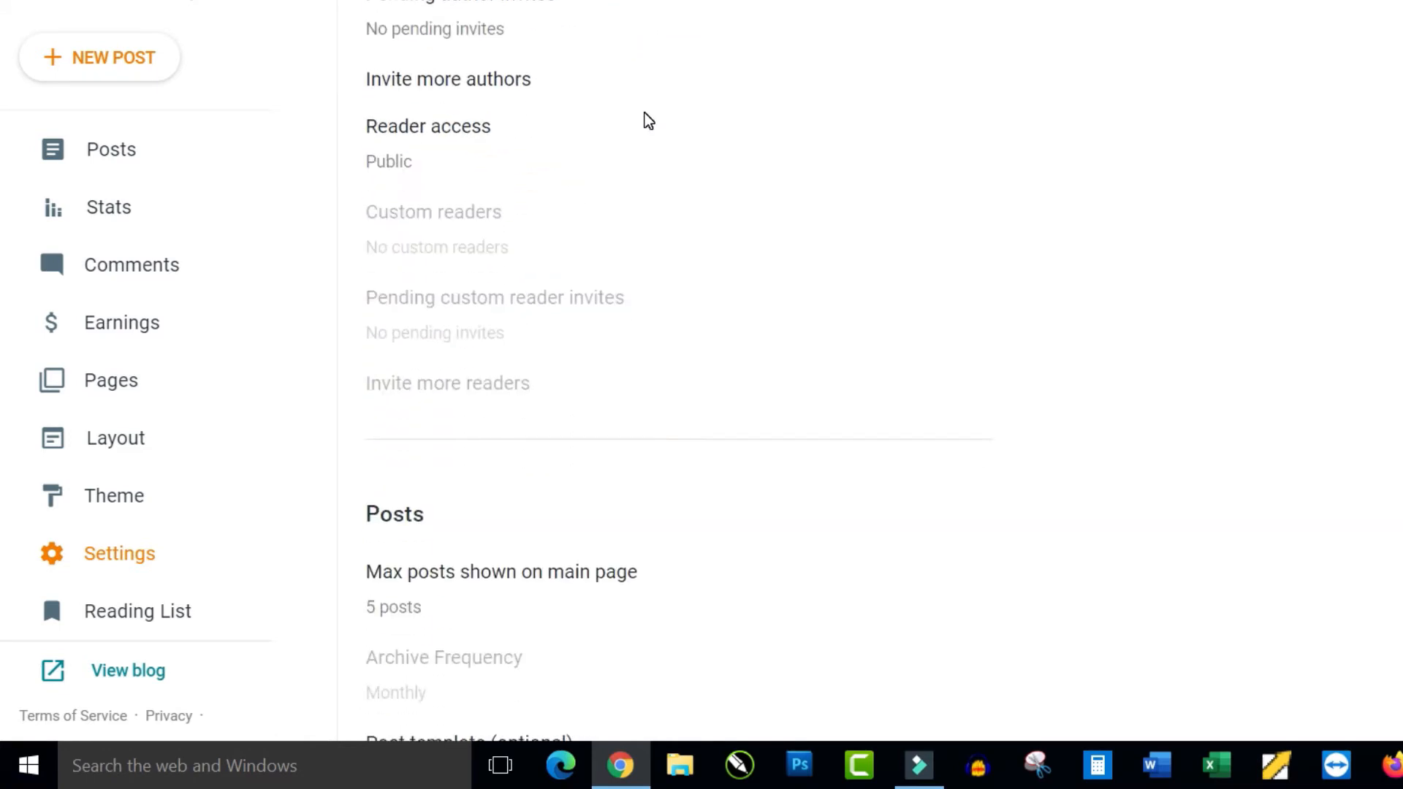
{"action": "scroll", "coordinate": [645, 113], "scroll_direction": "down", "scroll_amount": 6}
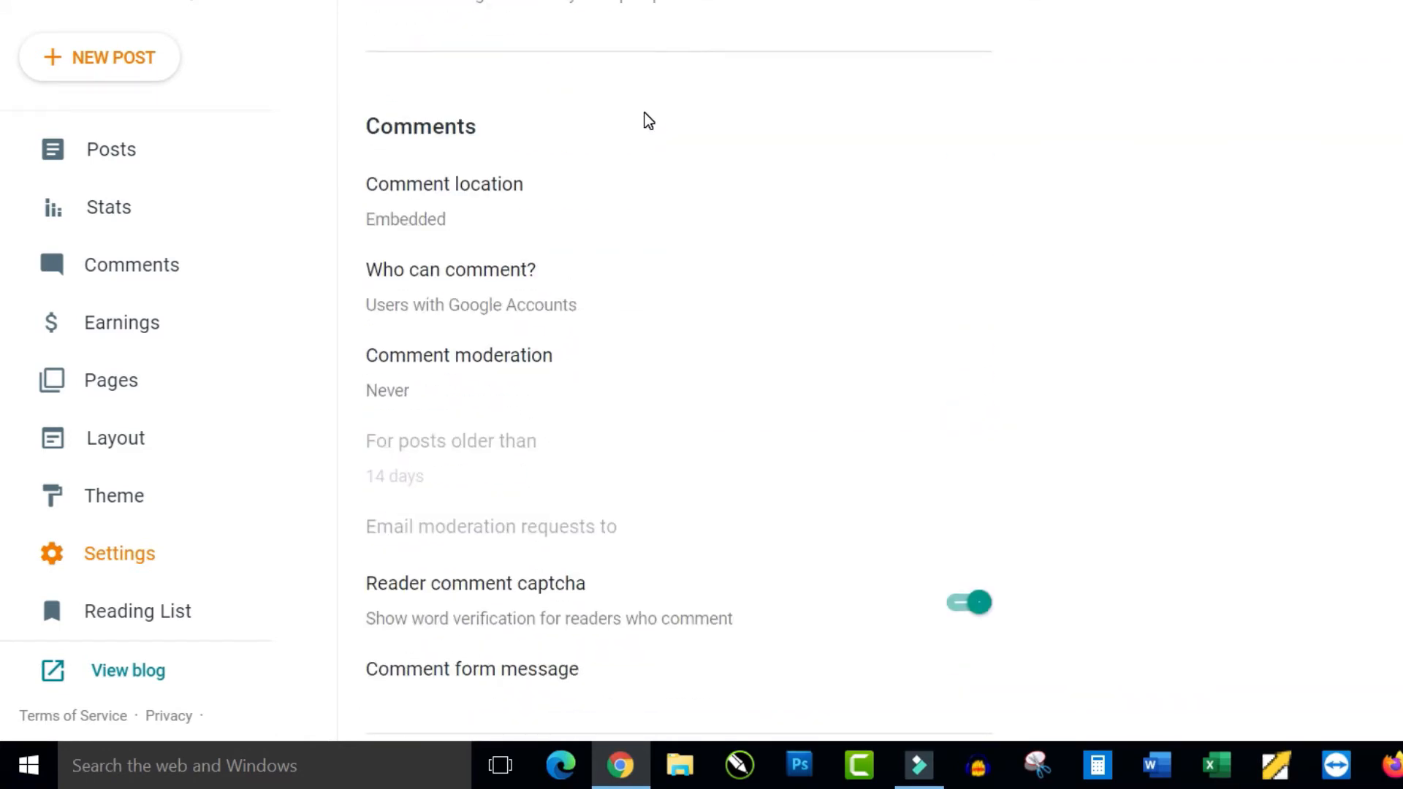
{"action": "scroll", "coordinate": [645, 113], "scroll_direction": "down", "scroll_amount": 5}
{"action": "scroll", "coordinate": [644, 121], "scroll_direction": "down", "scroll_amount": 12}
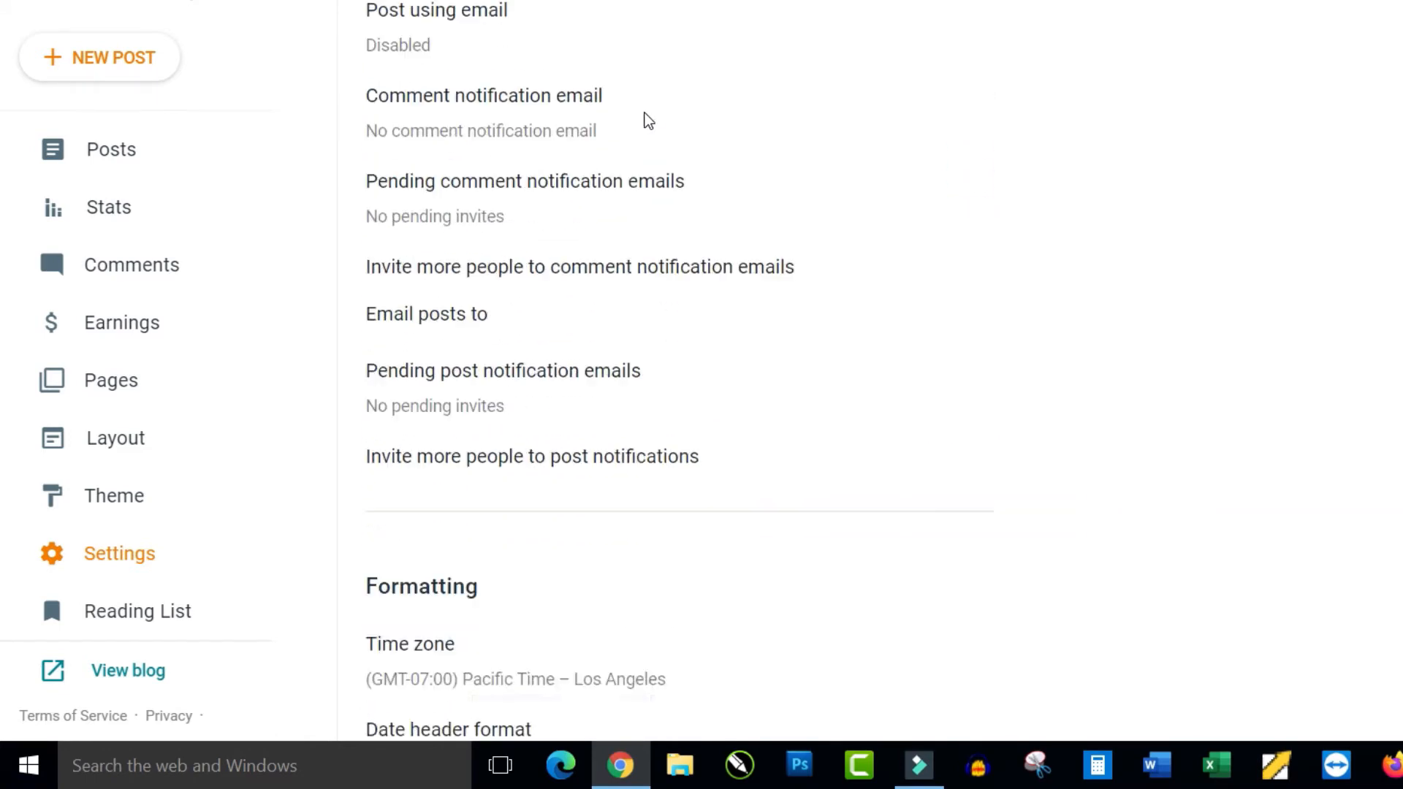
{"action": "scroll", "coordinate": [645, 122], "scroll_direction": "down", "scroll_amount": 15}
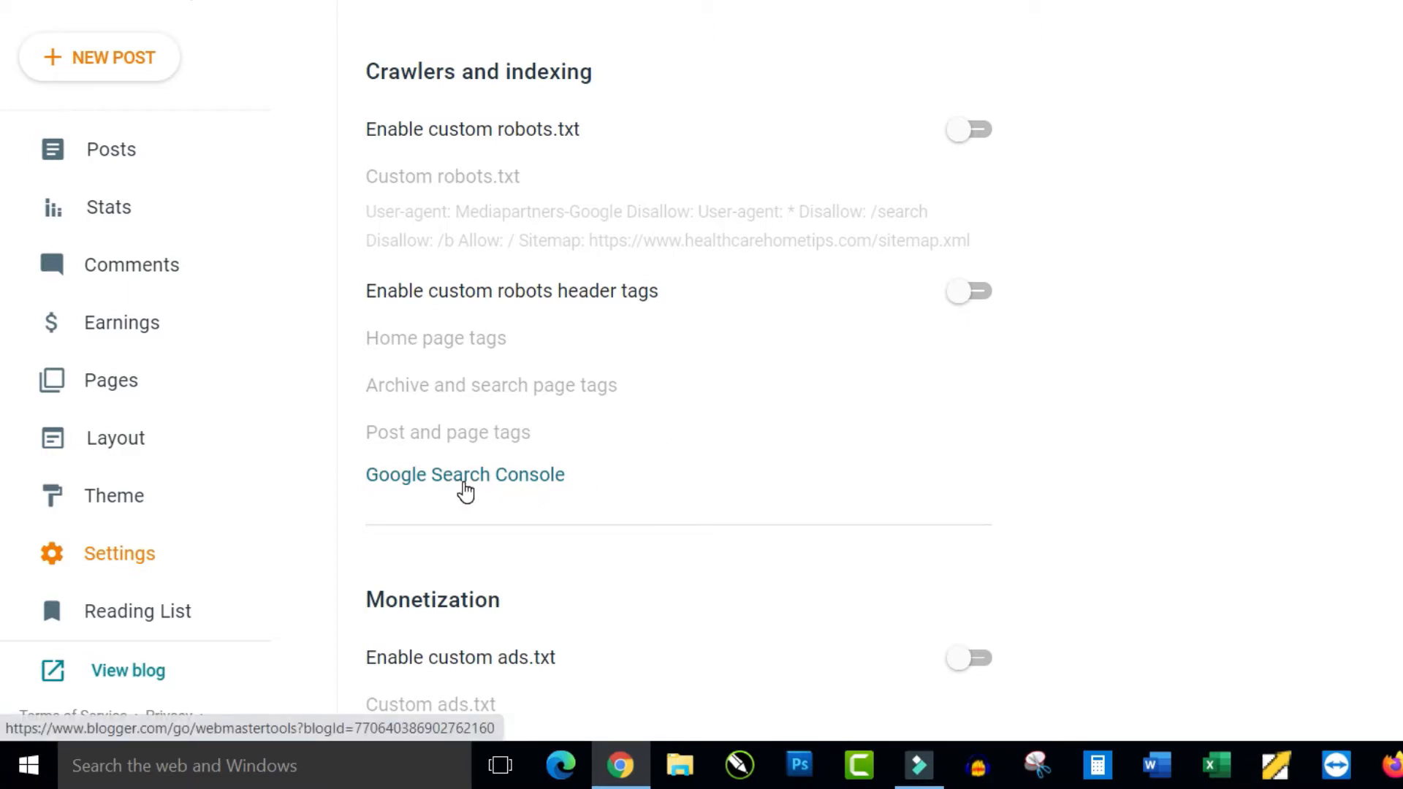
{"action": "left_click", "coordinate": [464, 479]}
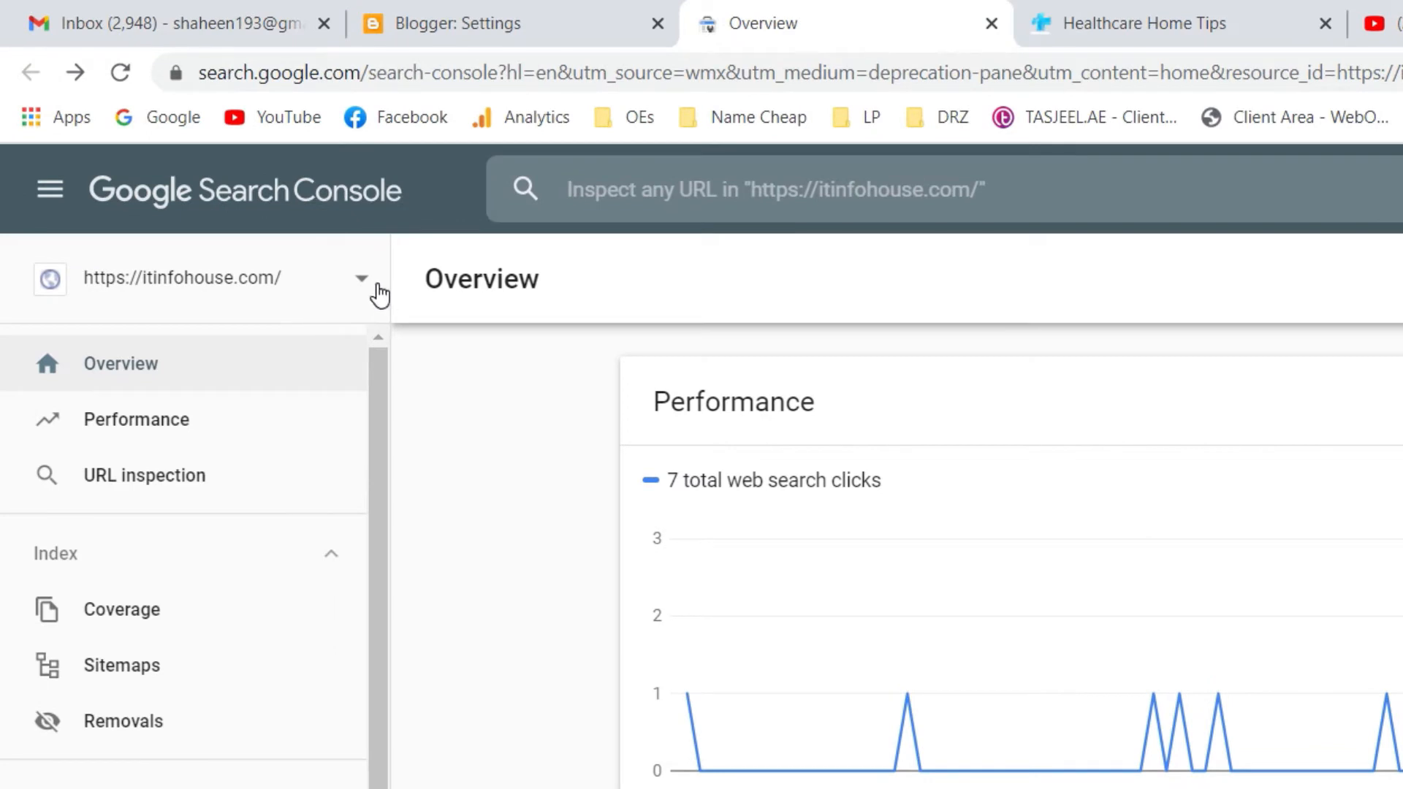
- Start adding a new Search Console property and copy the address of the live Healthcare Home Tips site for it
{"action": "left_click", "coordinate": [363, 279]}
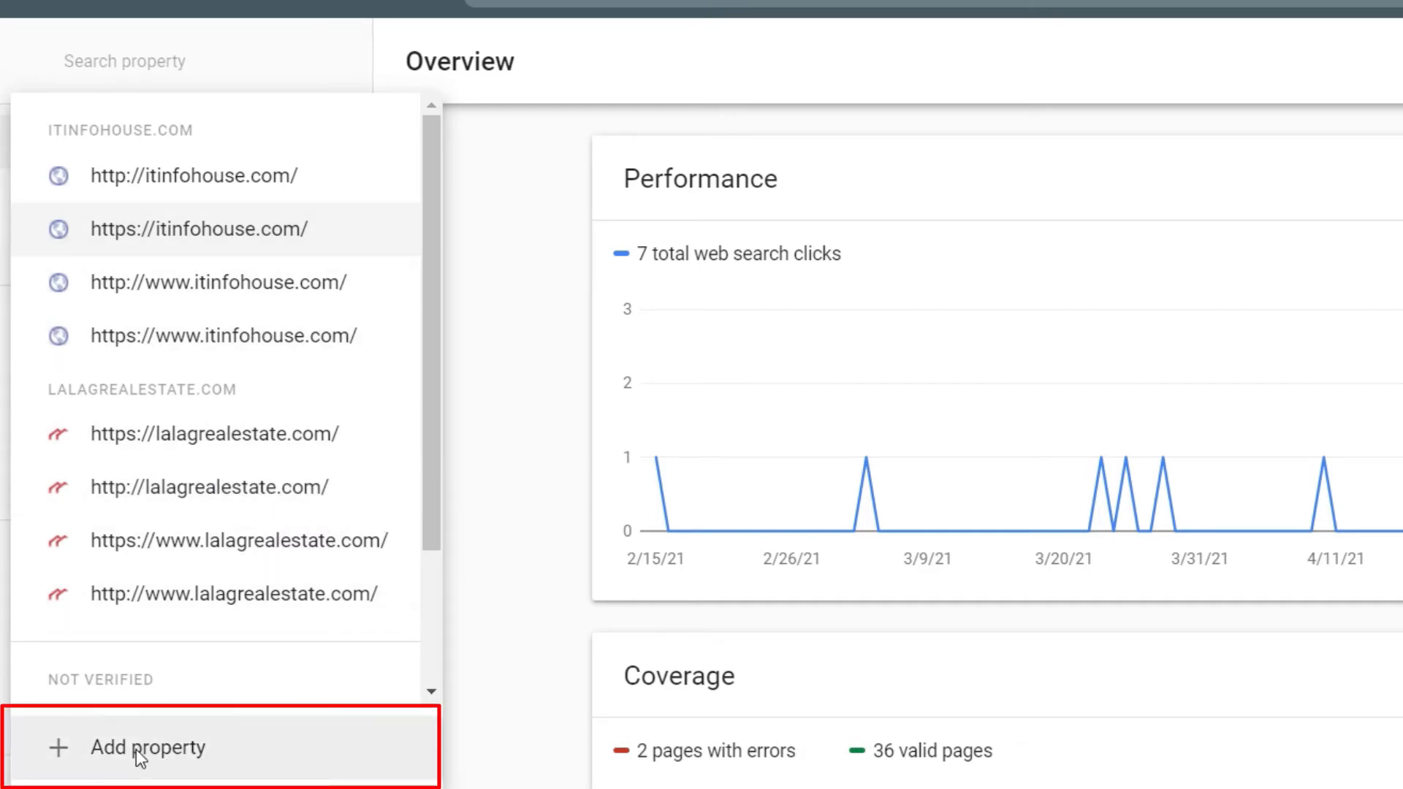
{"action": "left_click", "coordinate": [226, 748]}
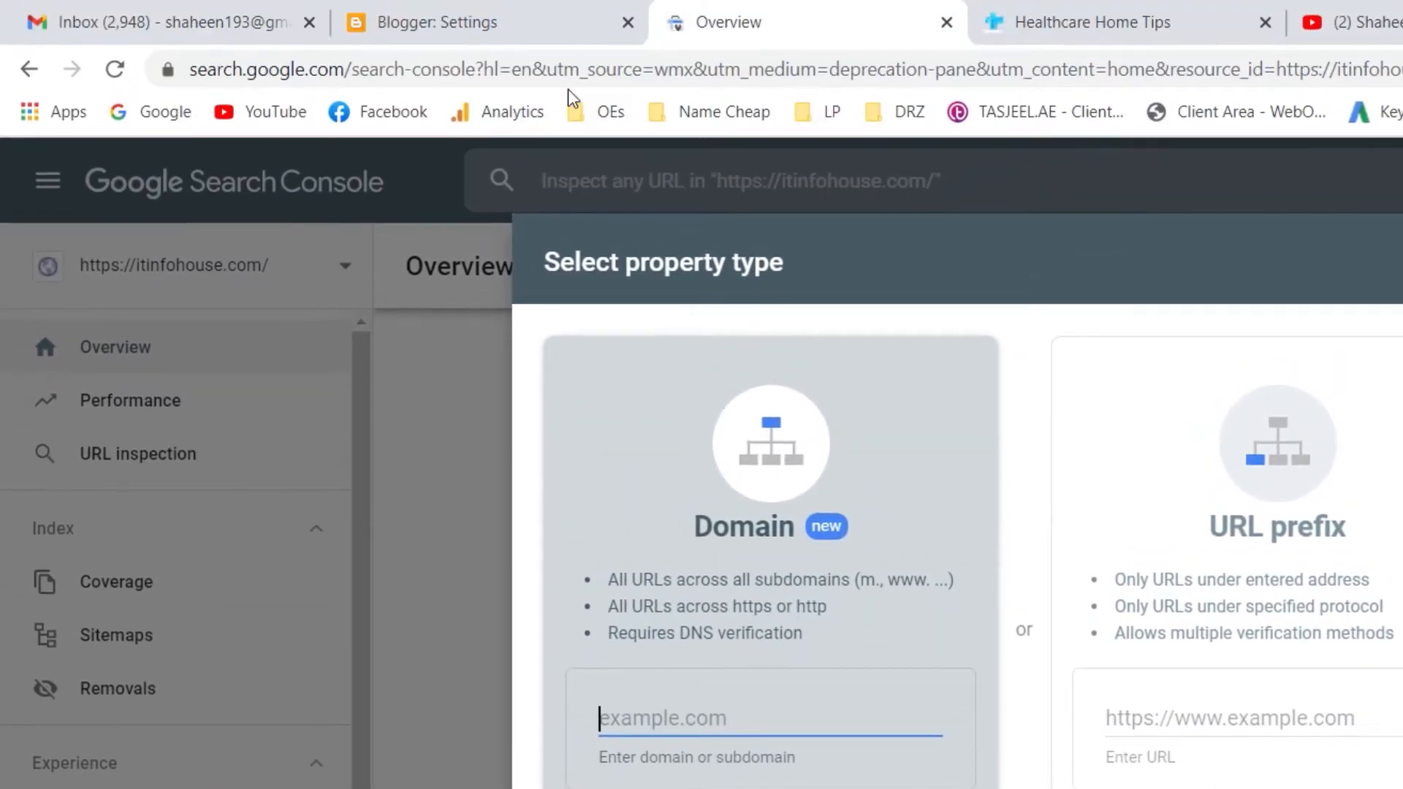
{"action": "left_click", "coordinate": [461, 24]}
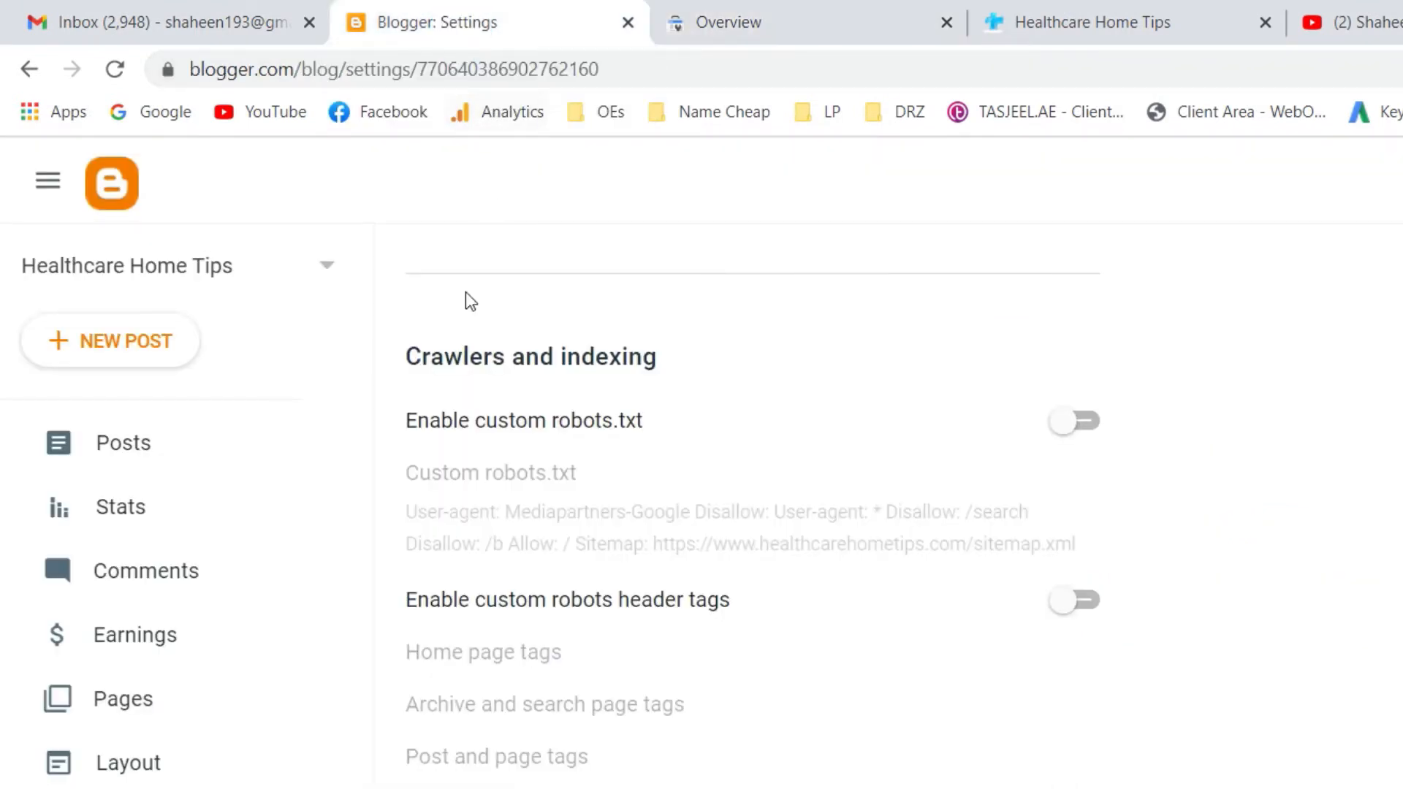
{"action": "left_click", "coordinate": [1089, 26]}
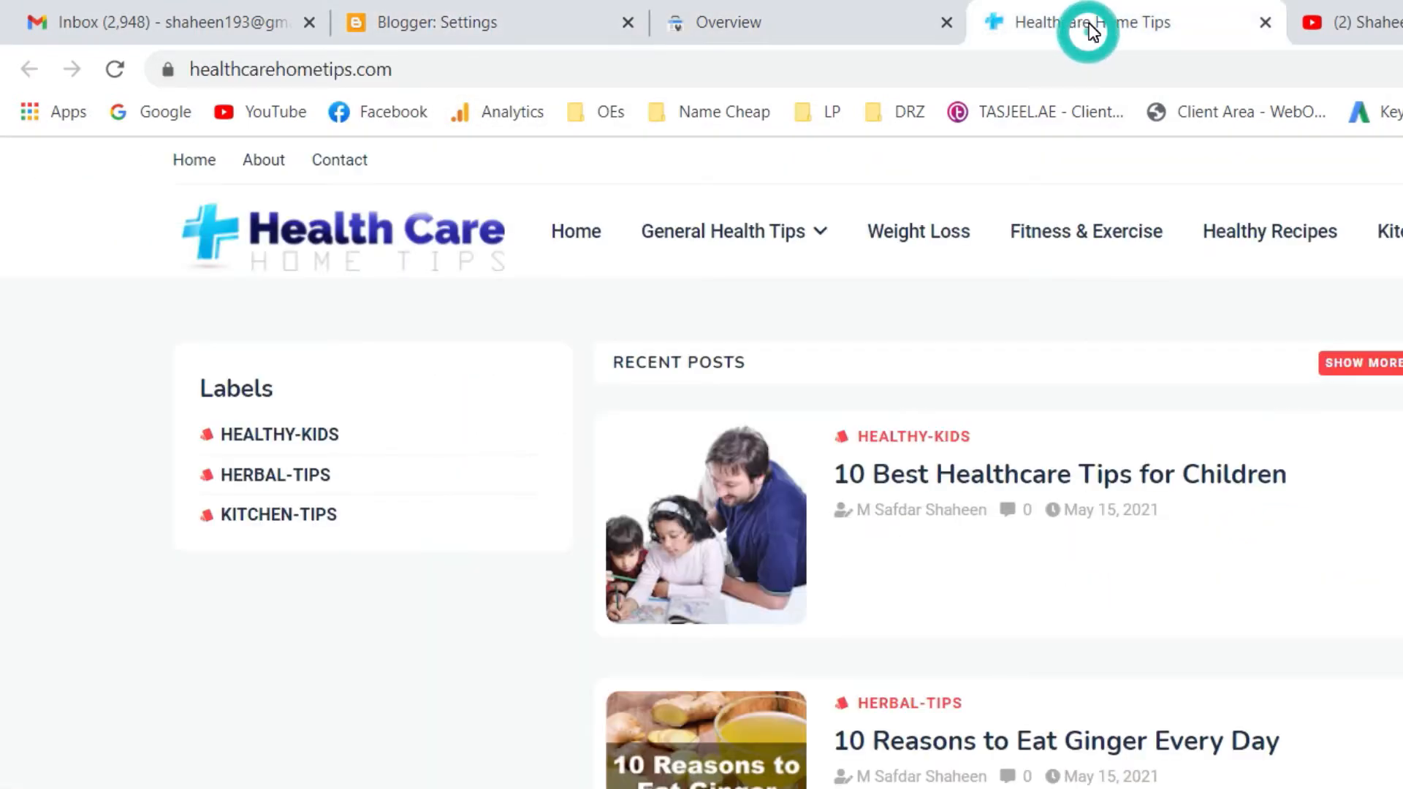
{"action": "left_click", "coordinate": [301, 69]}
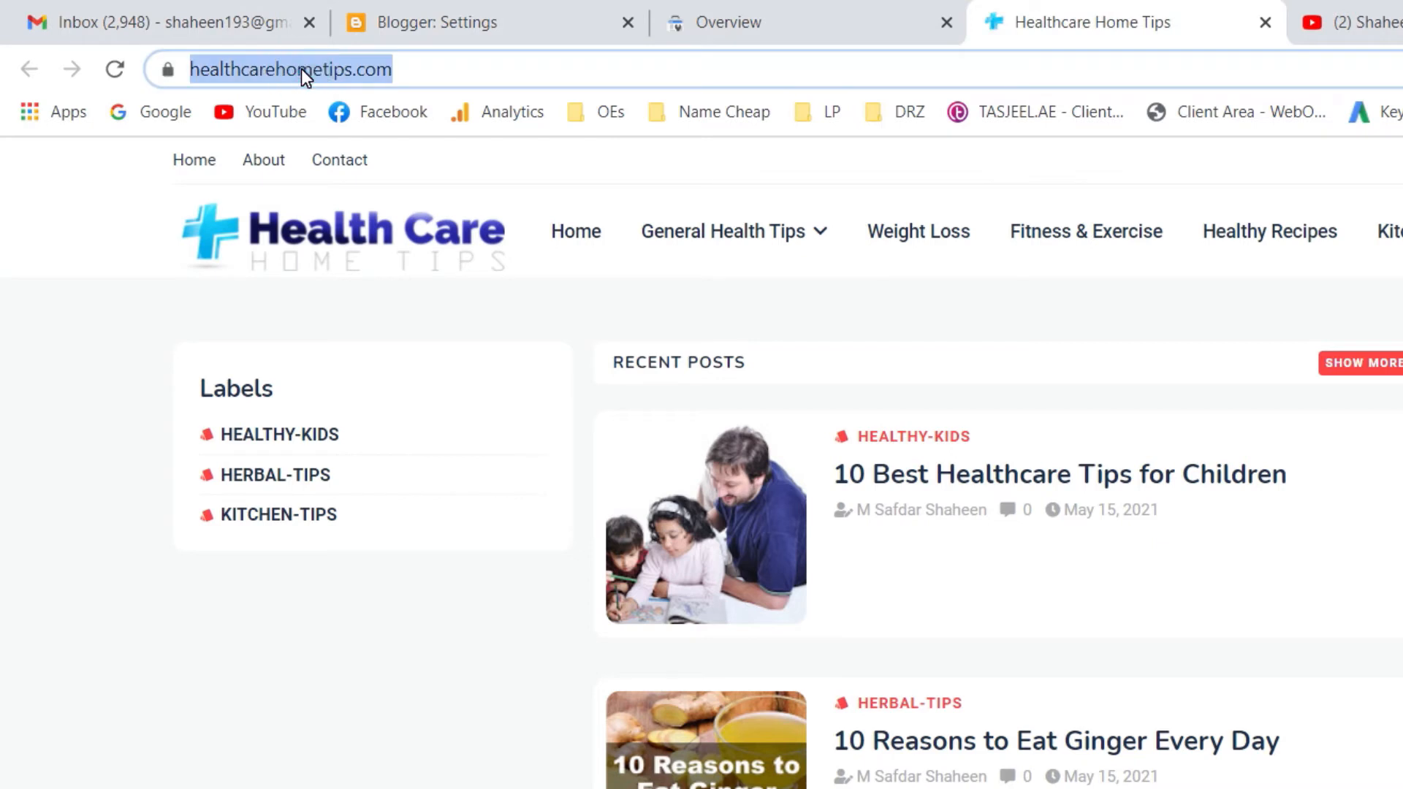
{"action": "right_click", "coordinate": [301, 69]}
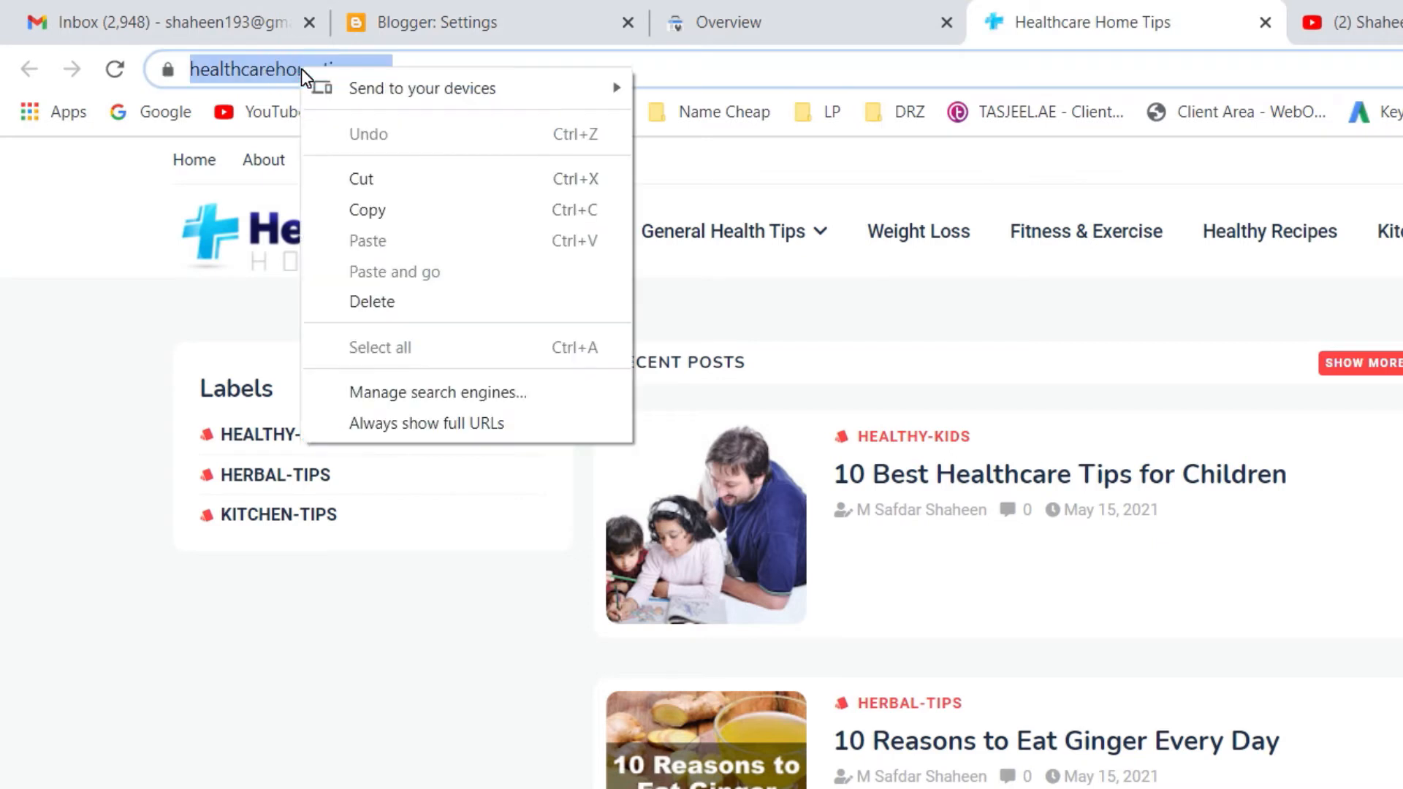
{"action": "left_click", "coordinate": [367, 212]}
{"action": "left_click", "coordinate": [453, 25]}
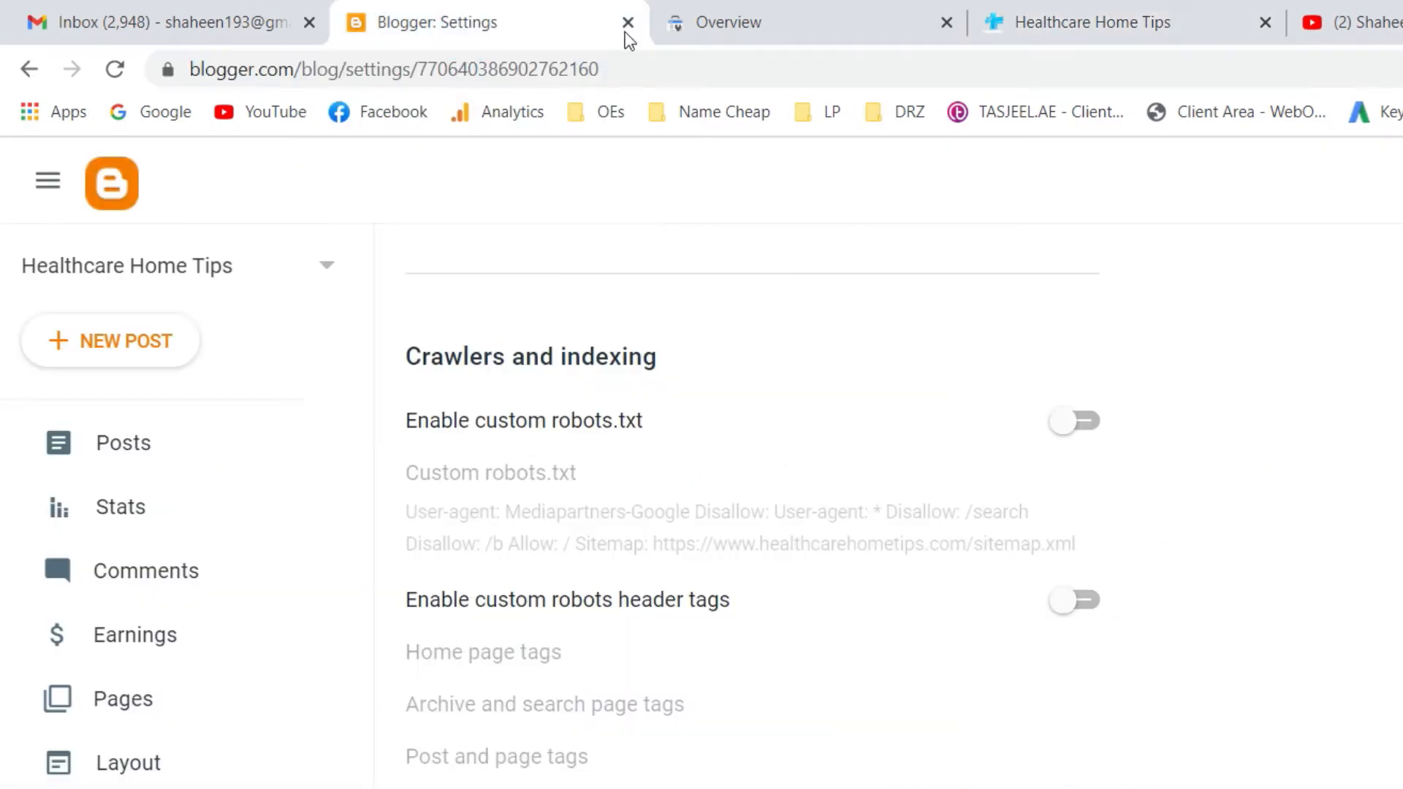
{"action": "left_click", "coordinate": [785, 37]}
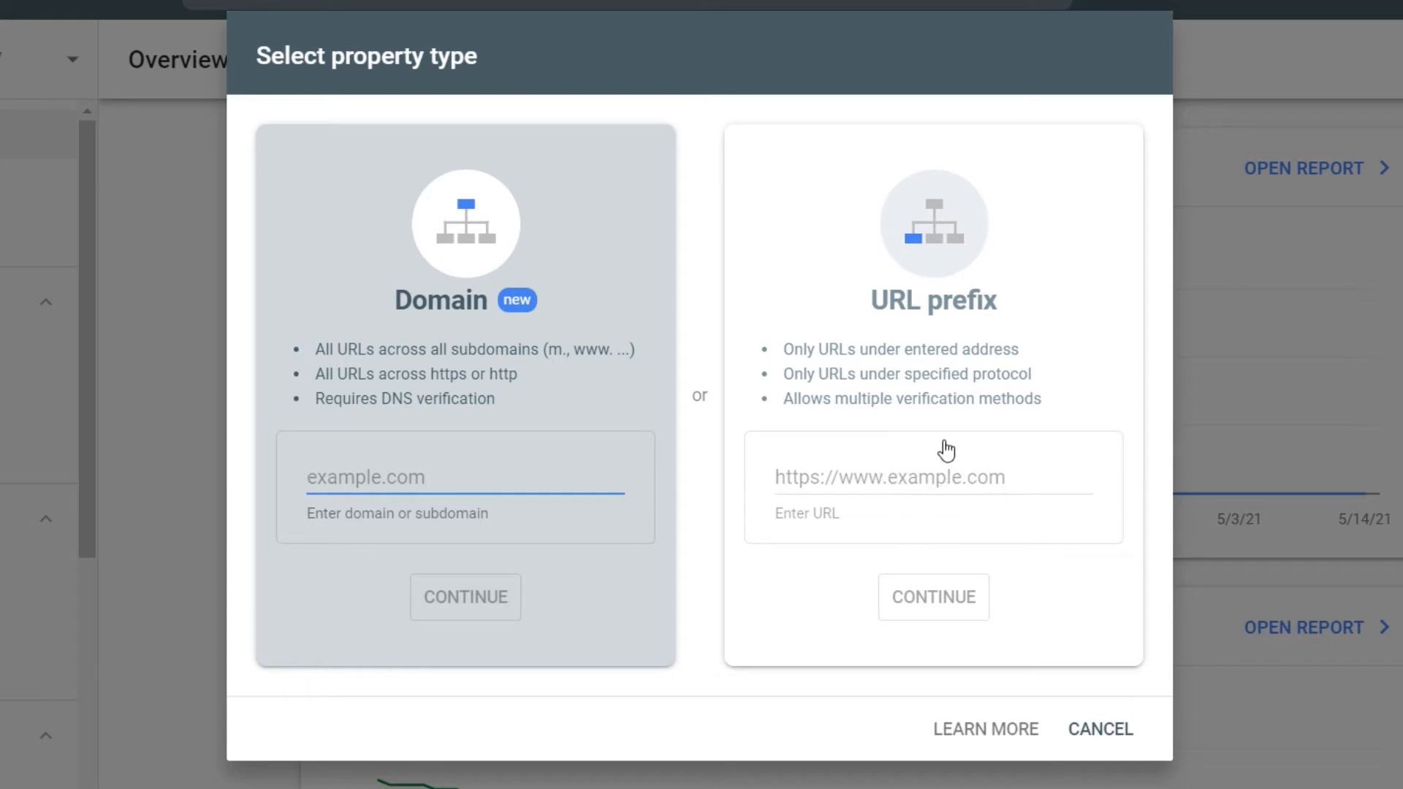
{"action": "left_click", "coordinate": [840, 479]}
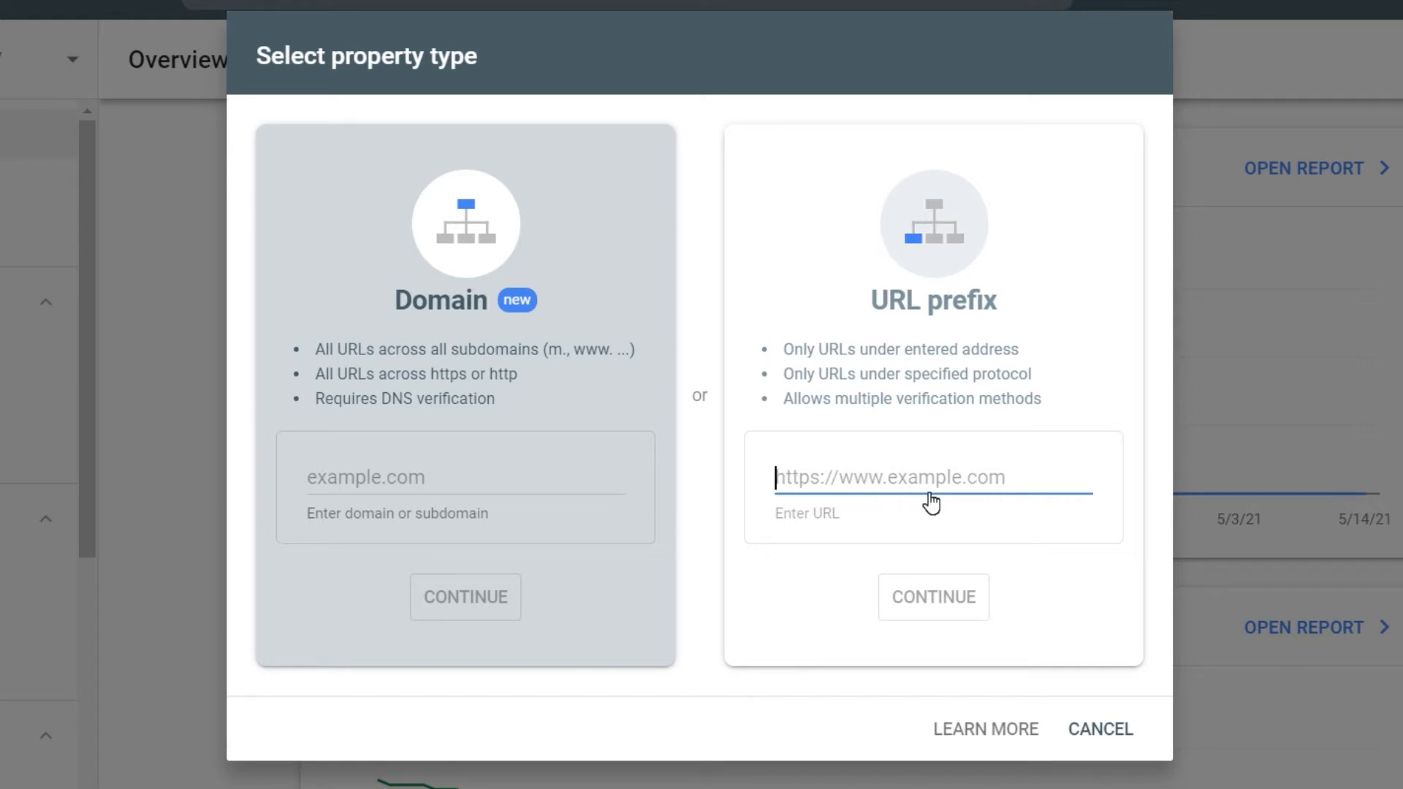
{"action": "key", "text": "ctrl+v"}
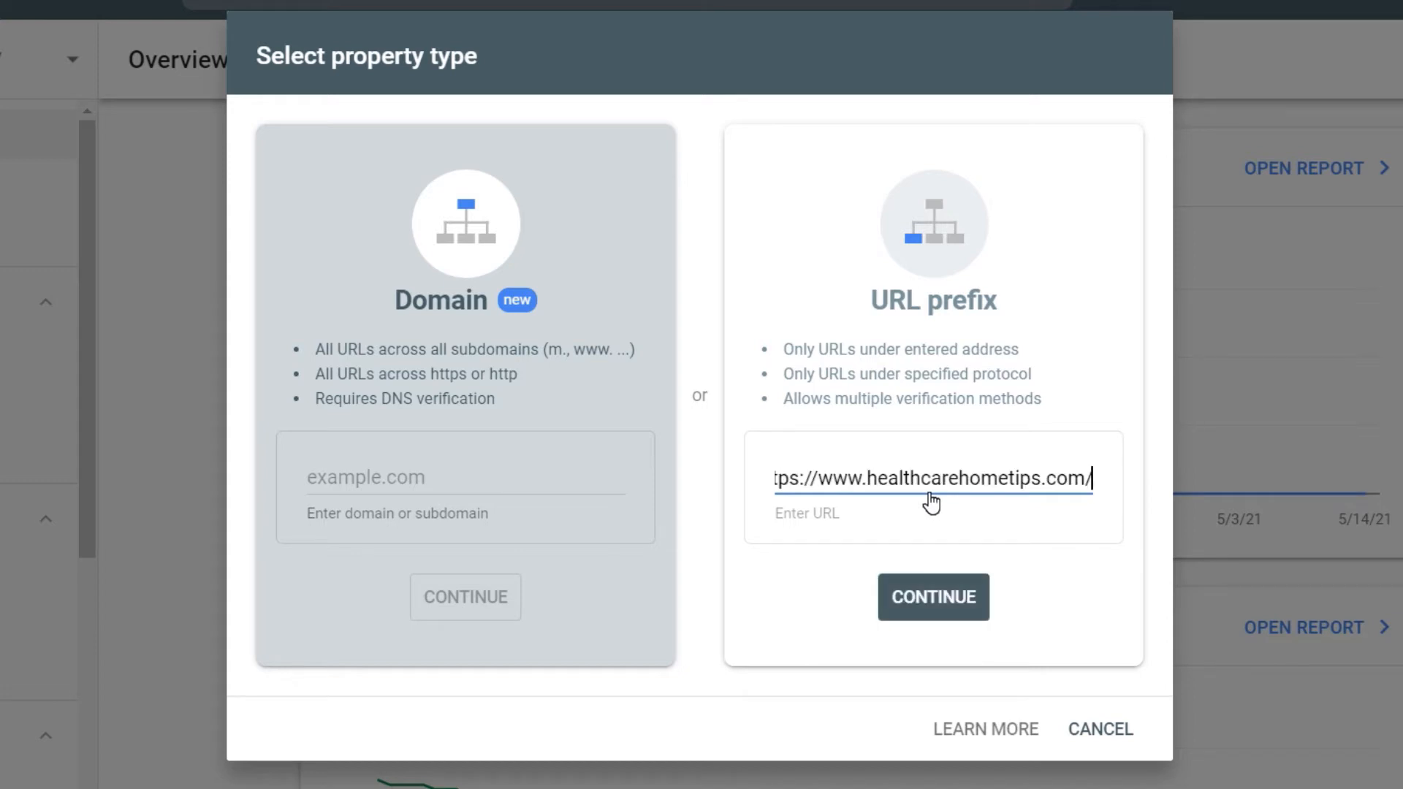
{"action": "key", "text": "Home"}
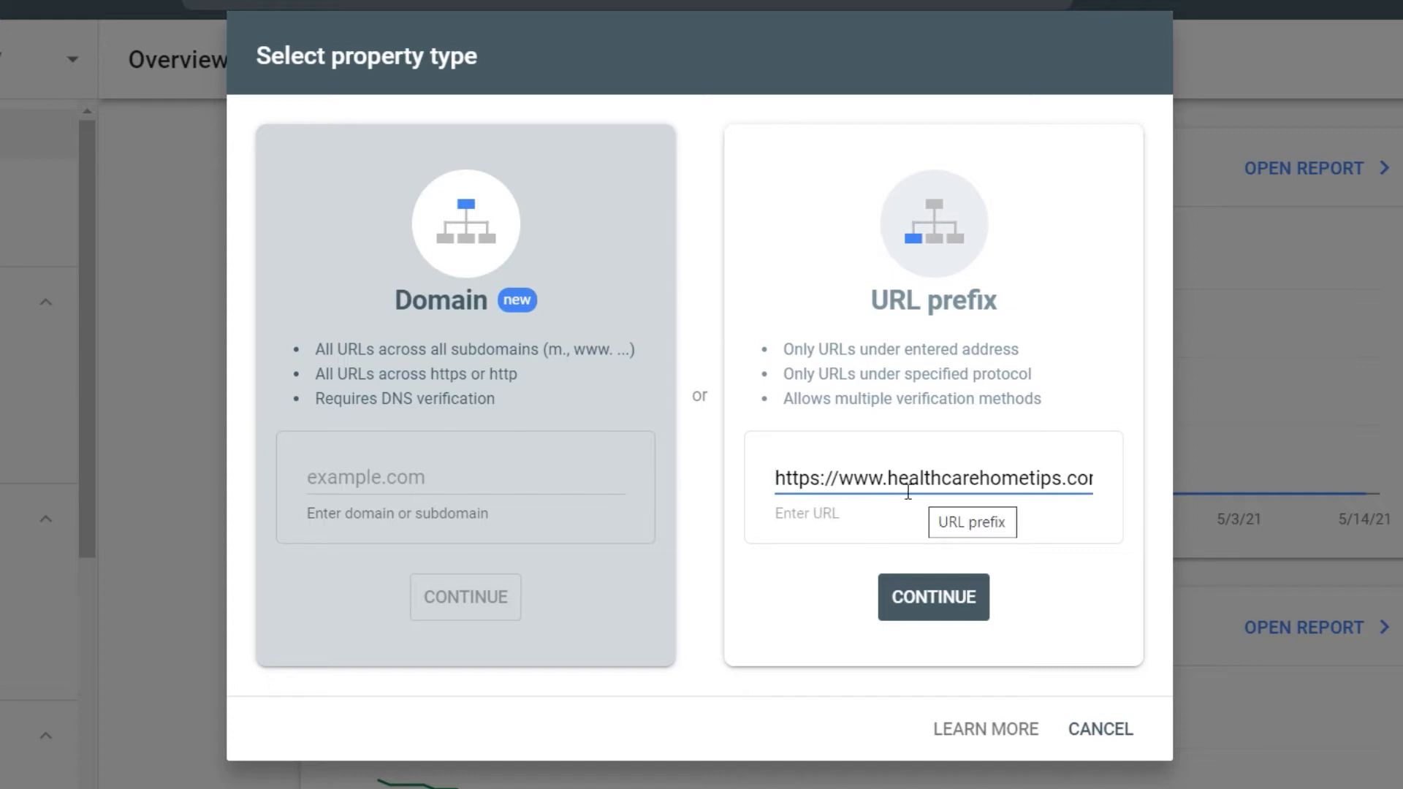
{"action": "left_click", "coordinate": [933, 607]}
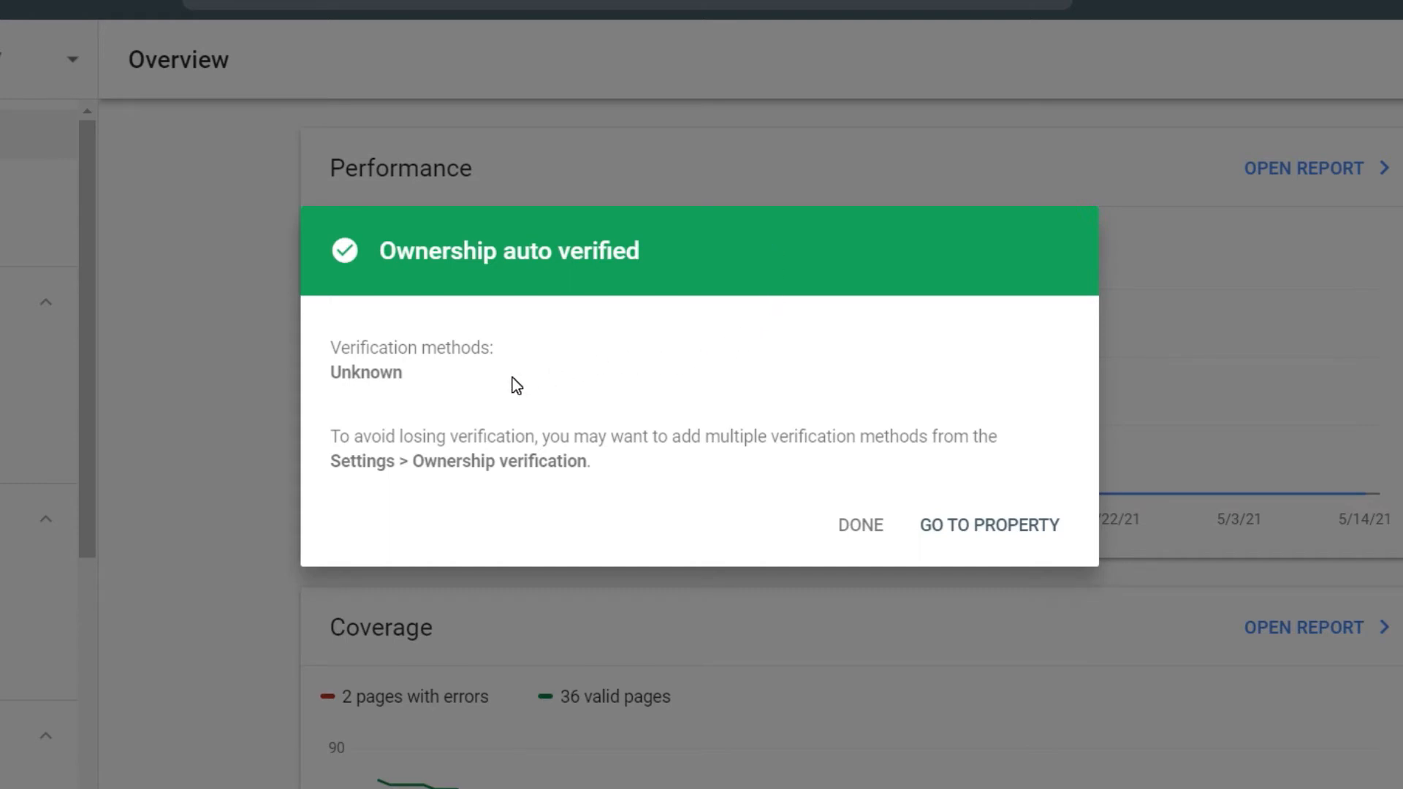
{"action": "left_click", "coordinate": [992, 530]}
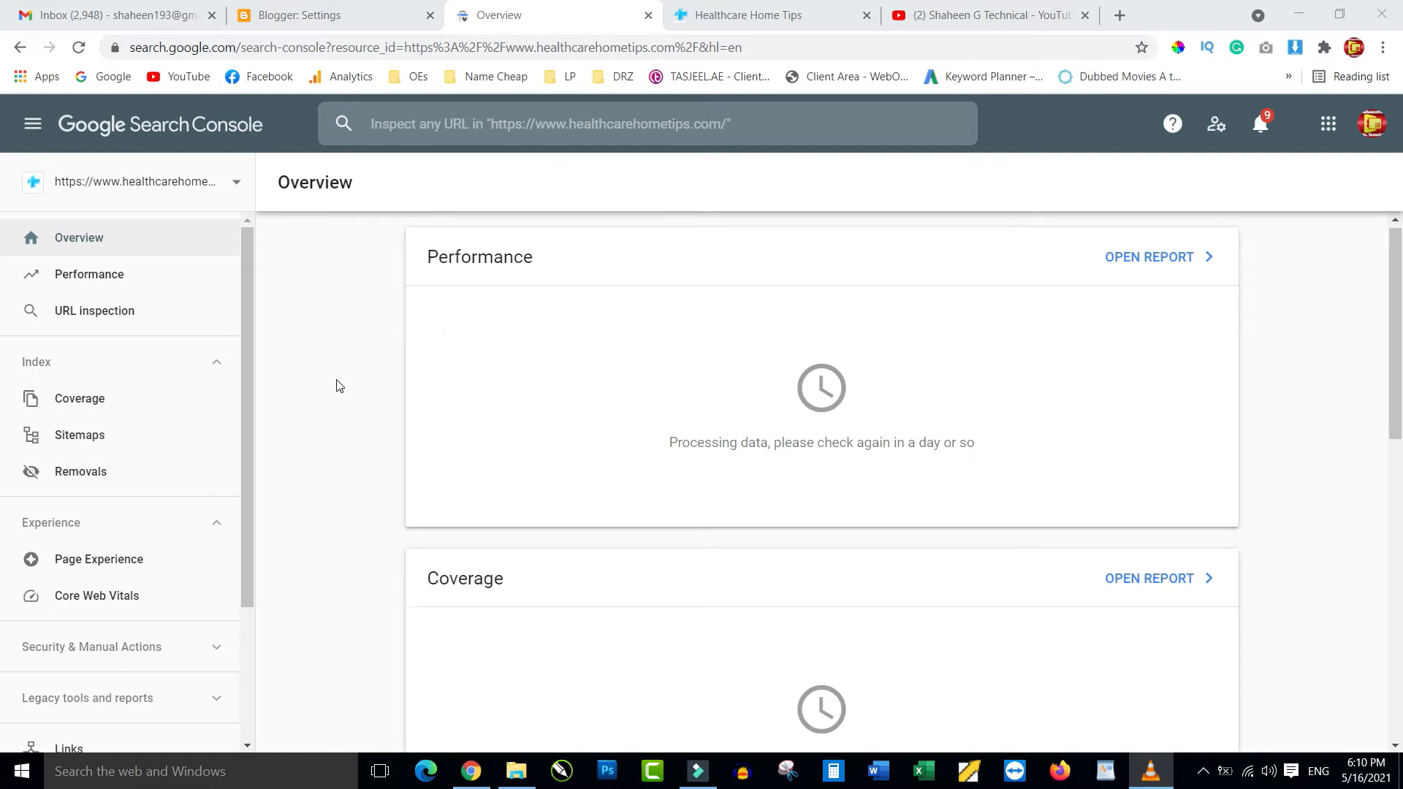
- Look over the new property's overview and open its settings to check the ownership verification
{"action": "scroll", "coordinate": [339, 385], "scroll_direction": "down", "scroll_amount": 3}
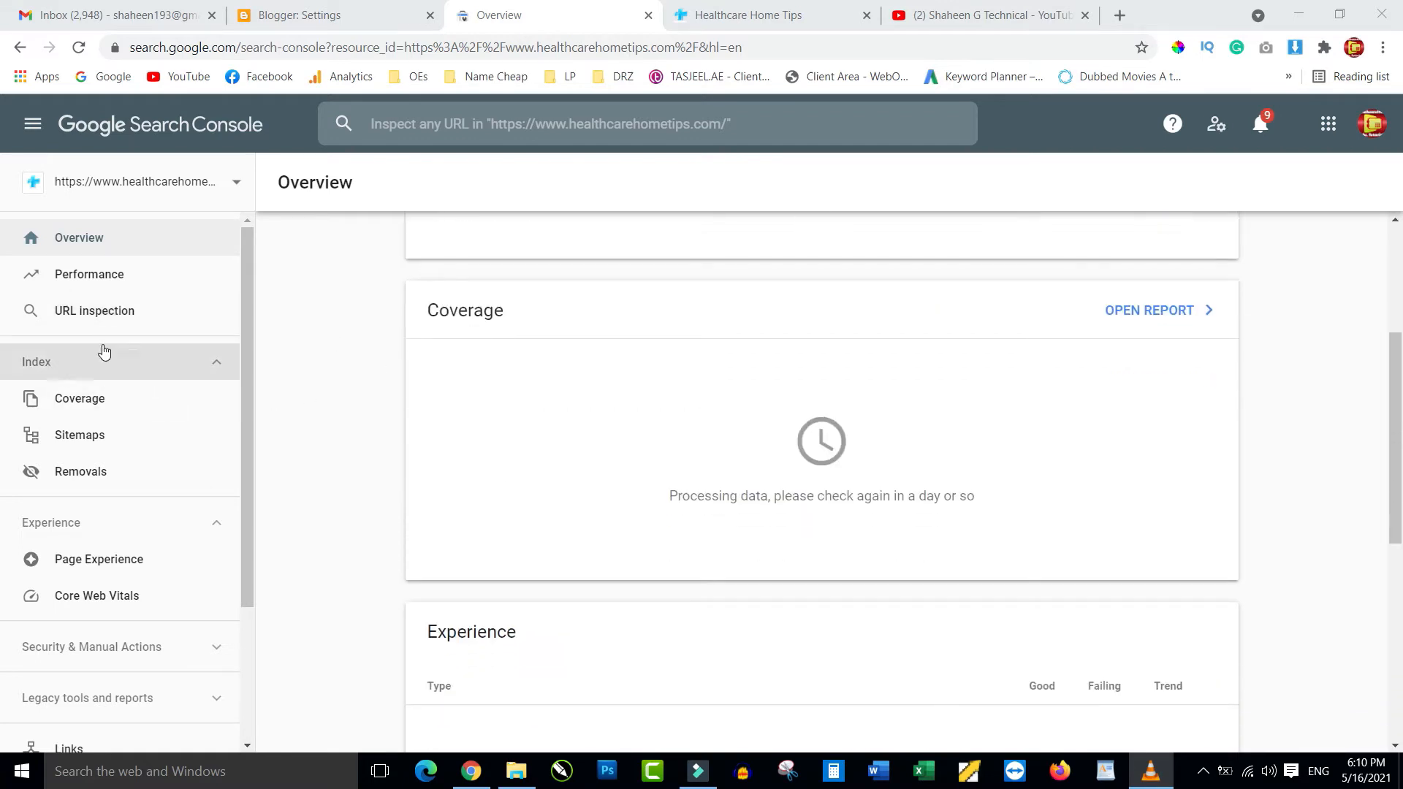
{"action": "scroll", "coordinate": [110, 347], "scroll_direction": "down", "scroll_amount": 3}
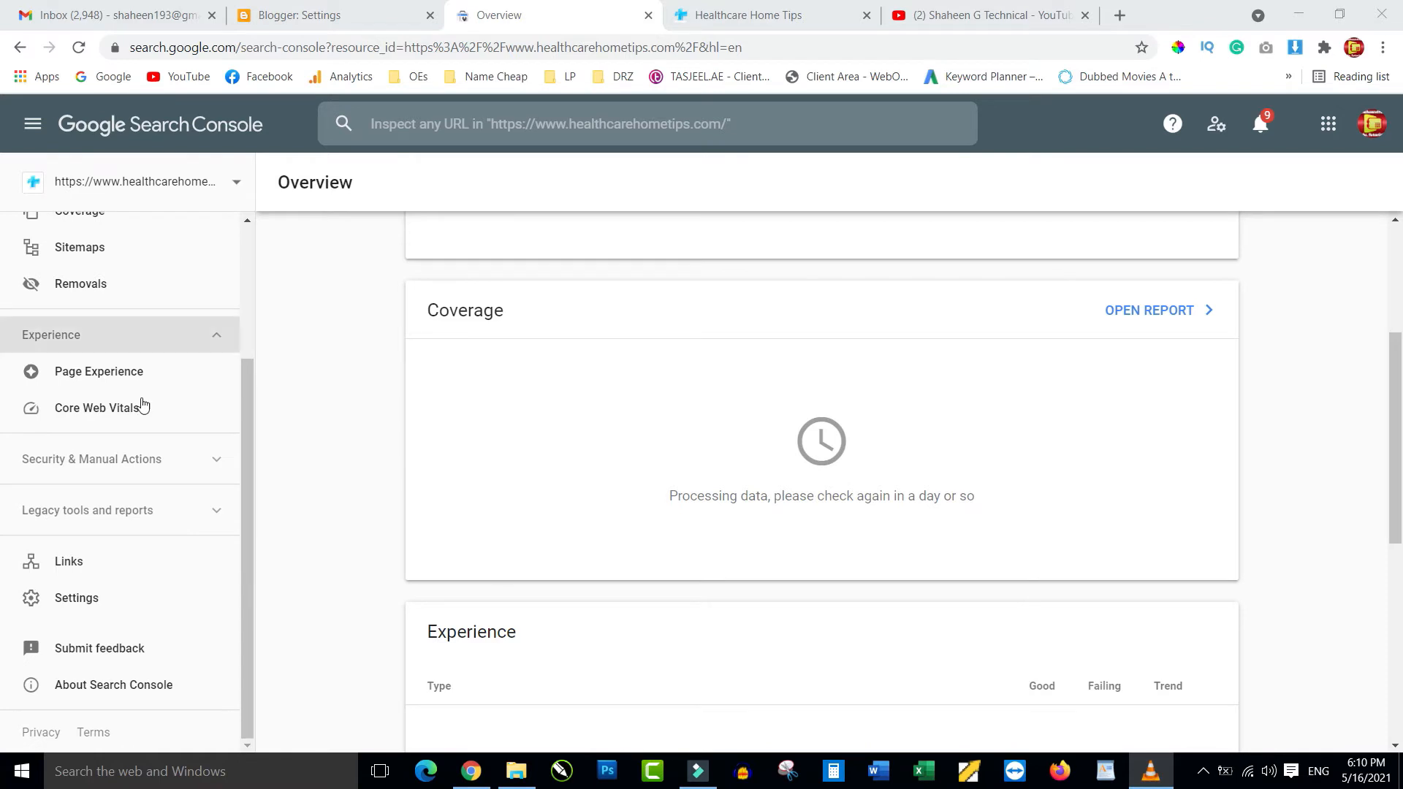
{"action": "left_click", "coordinate": [79, 598]}
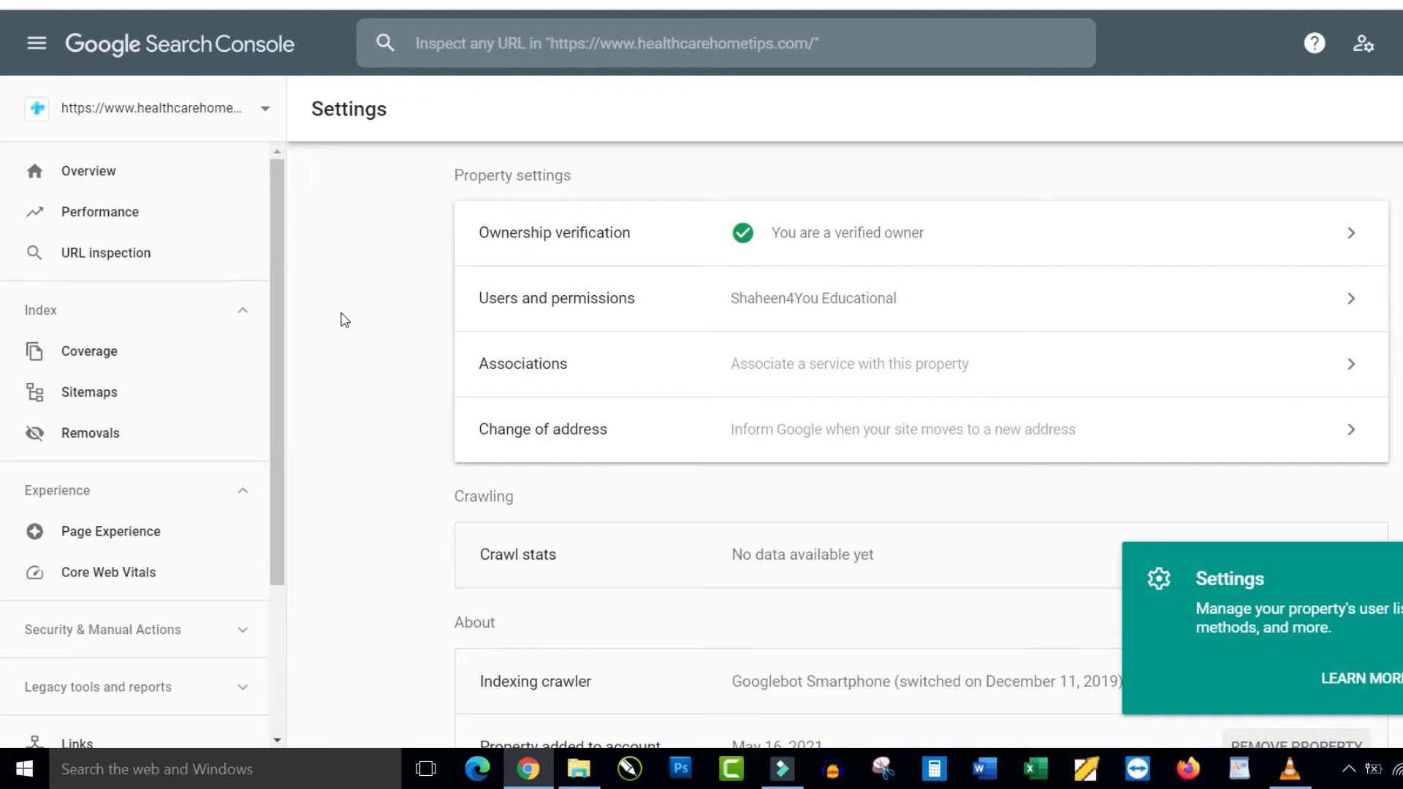
- Submit sitemap.xml as a new sitemap for the healthcarehometips.com property and dismiss the confirmation
{"action": "left_click", "coordinate": [95, 395]}
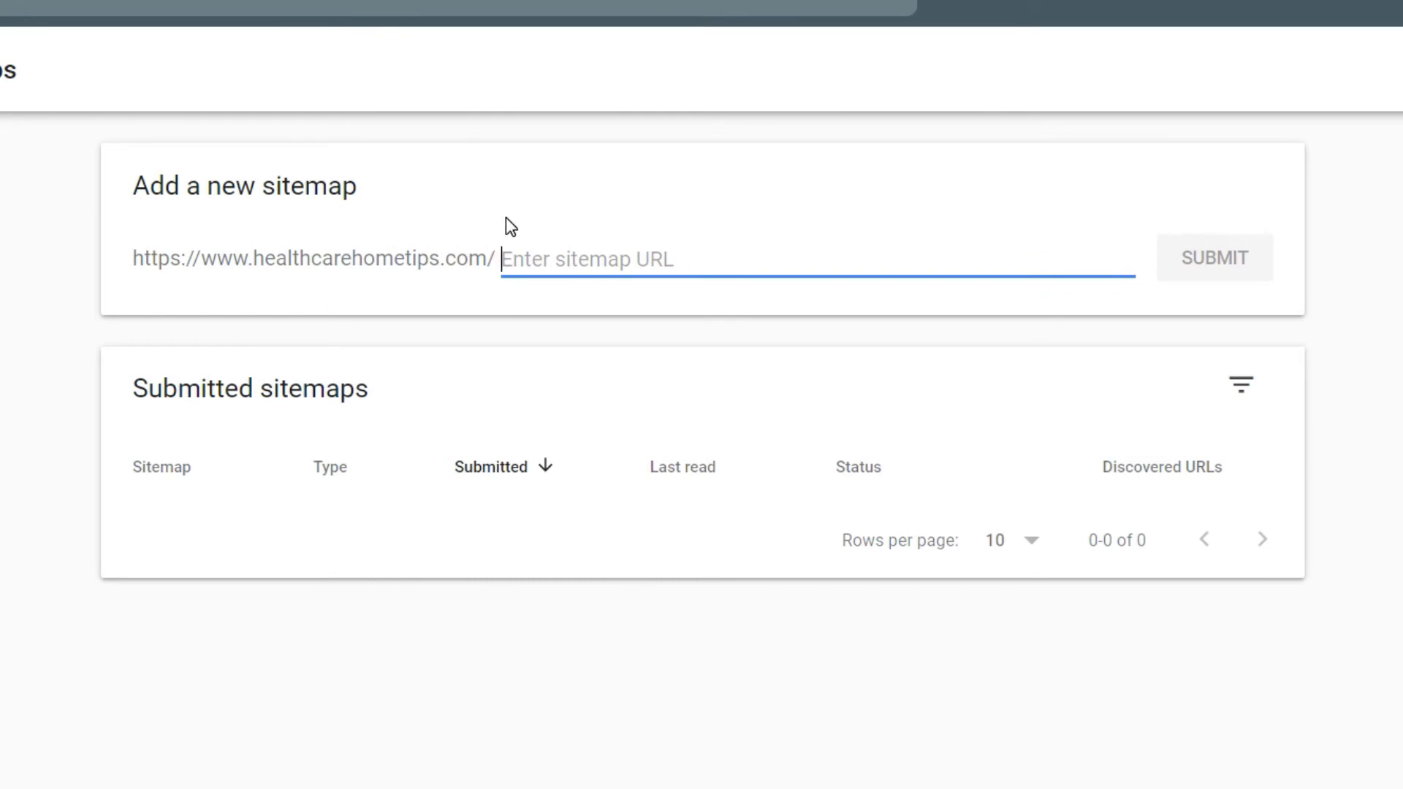
{"action": "left_click_drag", "start_coordinate": [138, 262], "coordinate": [460, 263]}
{"action": "left_click_drag", "start_coordinate": [134, 263], "coordinate": [503, 263]}
{"action": "left_click", "coordinate": [527, 254]}
{"action": "type", "text": "s"}
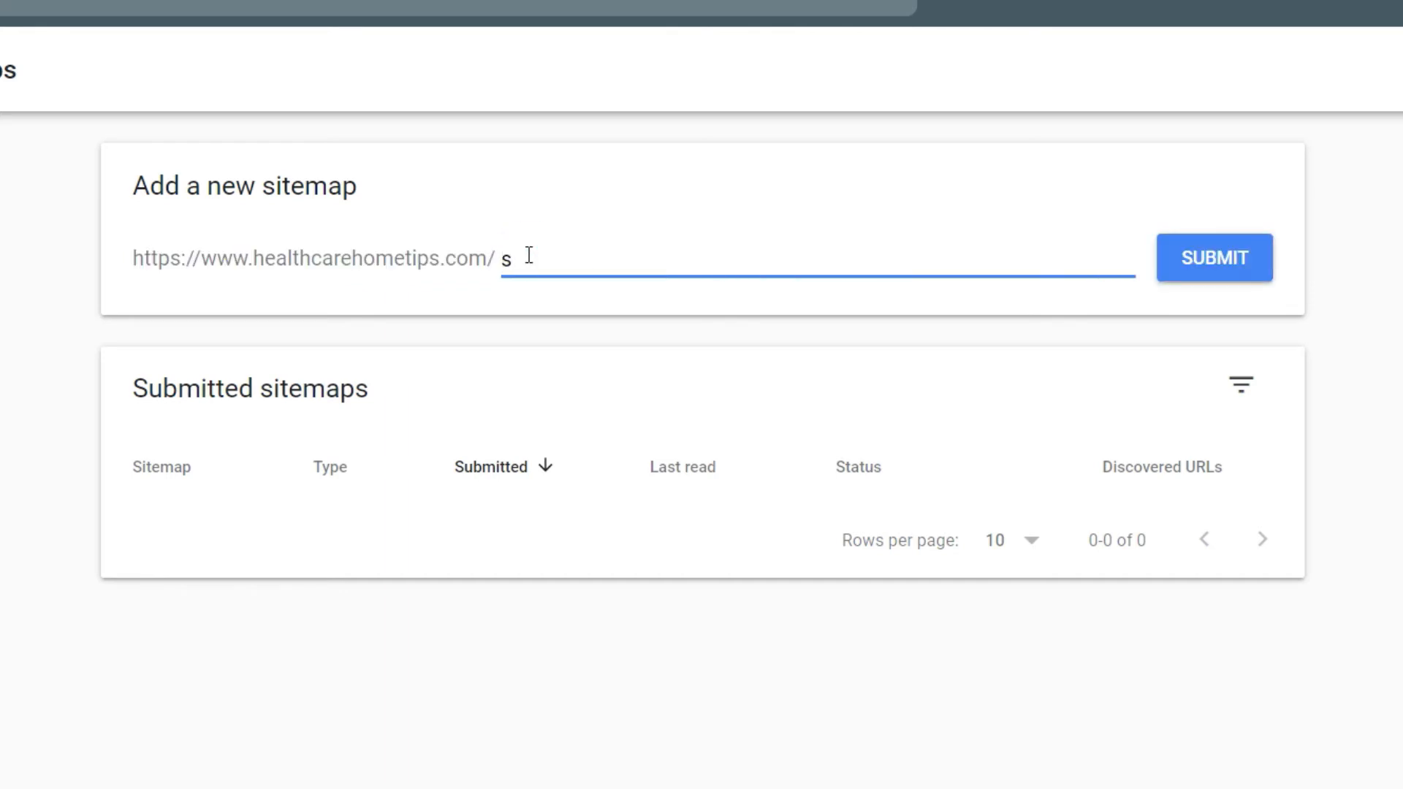
{"action": "type", "text": "itemap.xml"}
{"action": "left_click", "coordinate": [1227, 260]}
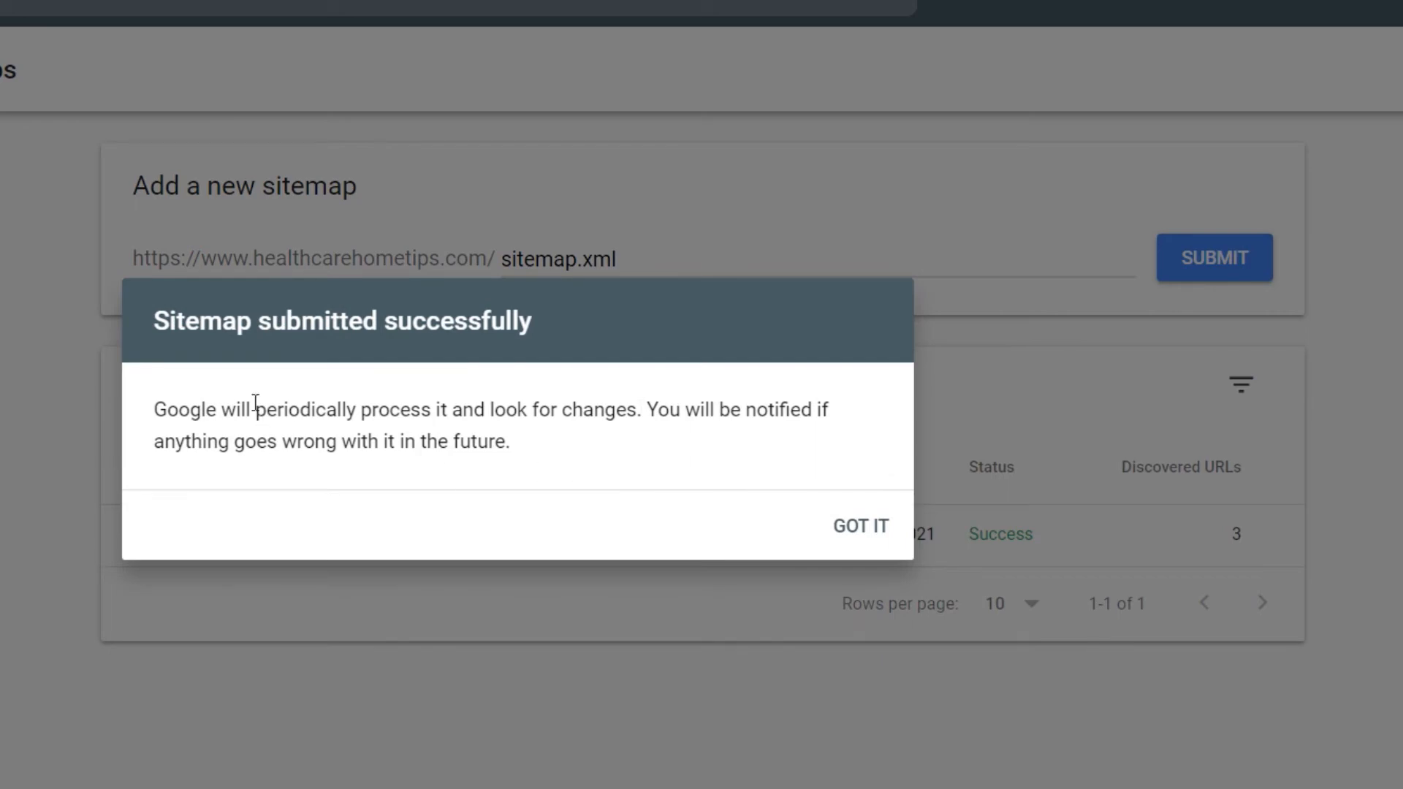
{"action": "left_click", "coordinate": [855, 537]}
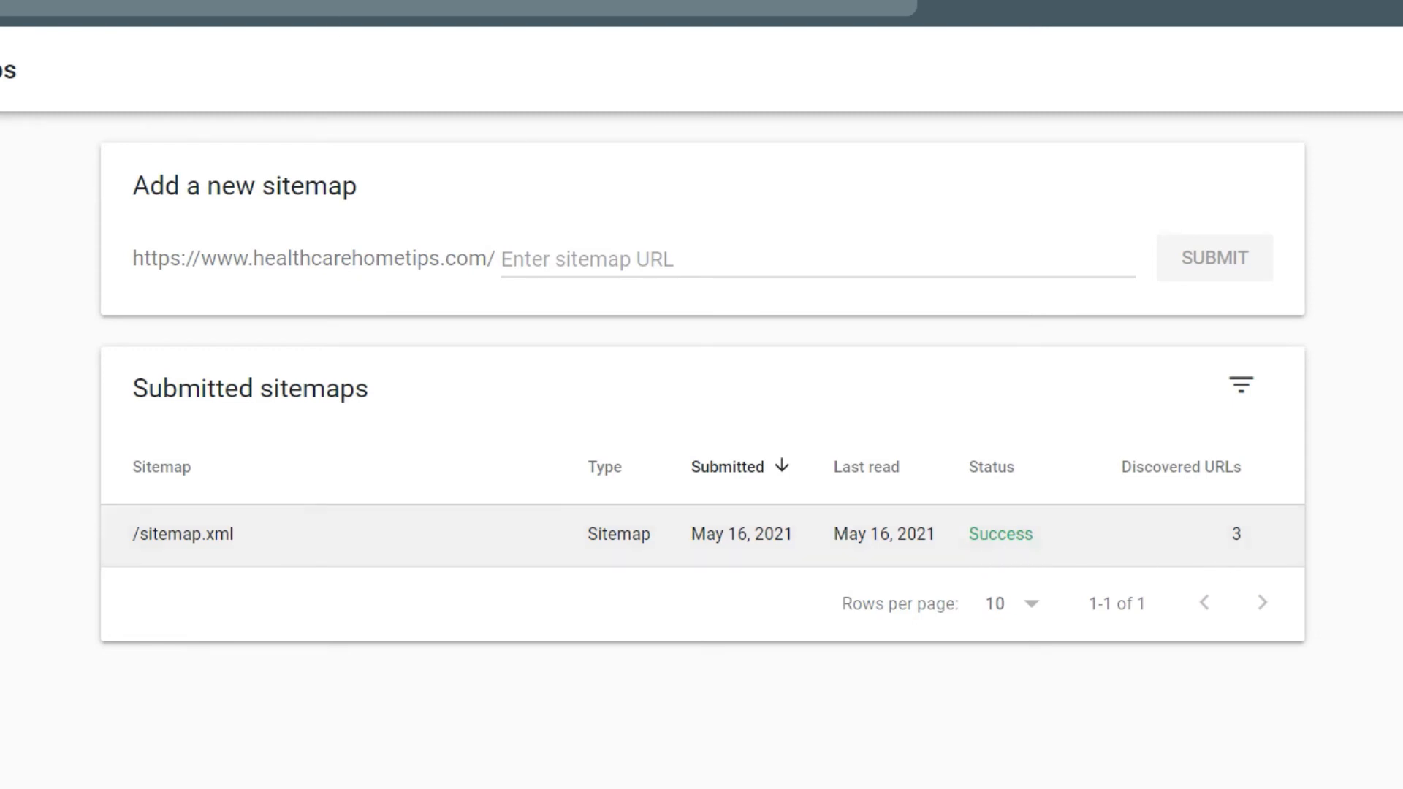
- Review the blog's list of published posts in Blogger and return to the submitted sitemaps in Search Console
{"action": "left_click", "coordinate": [332, 15]}
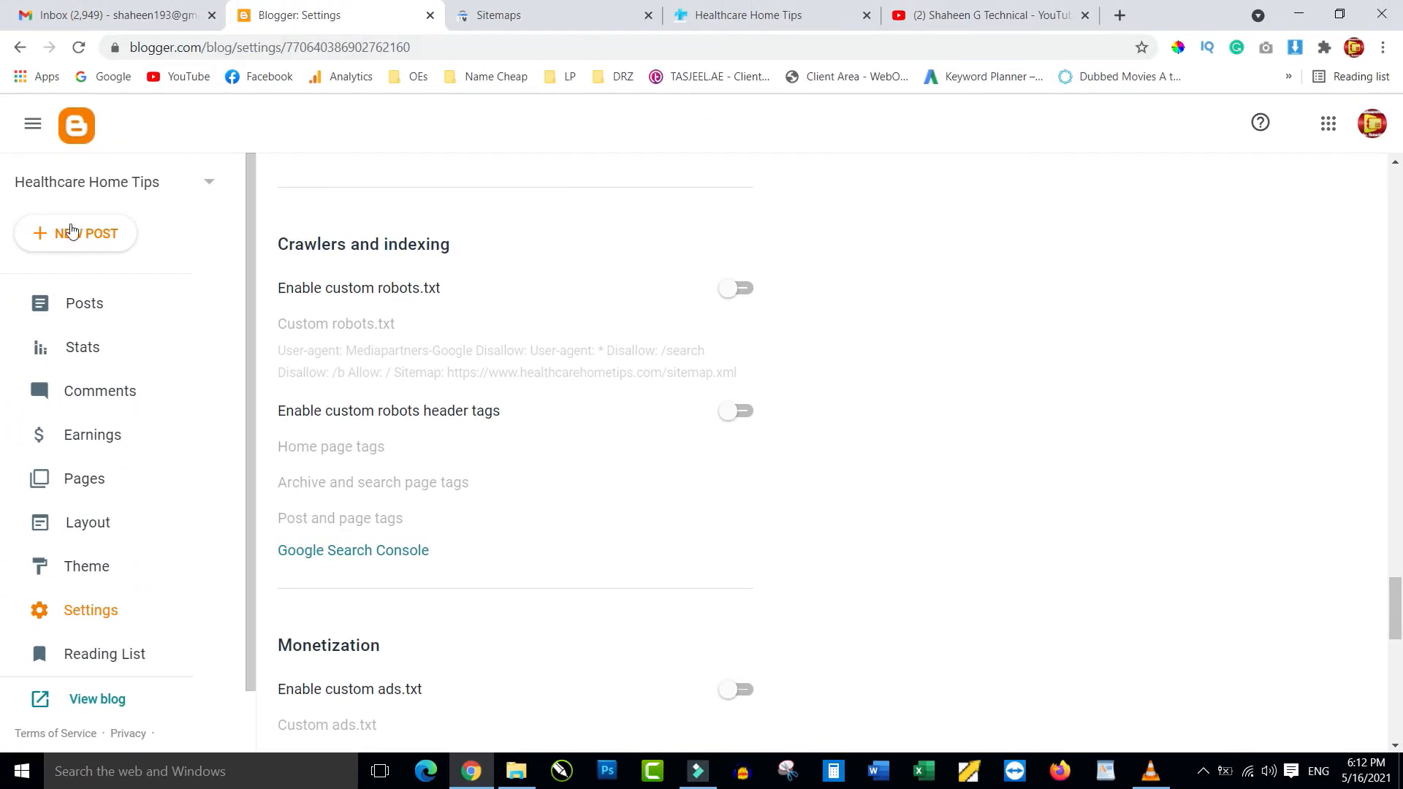
{"action": "left_click", "coordinate": [76, 301]}
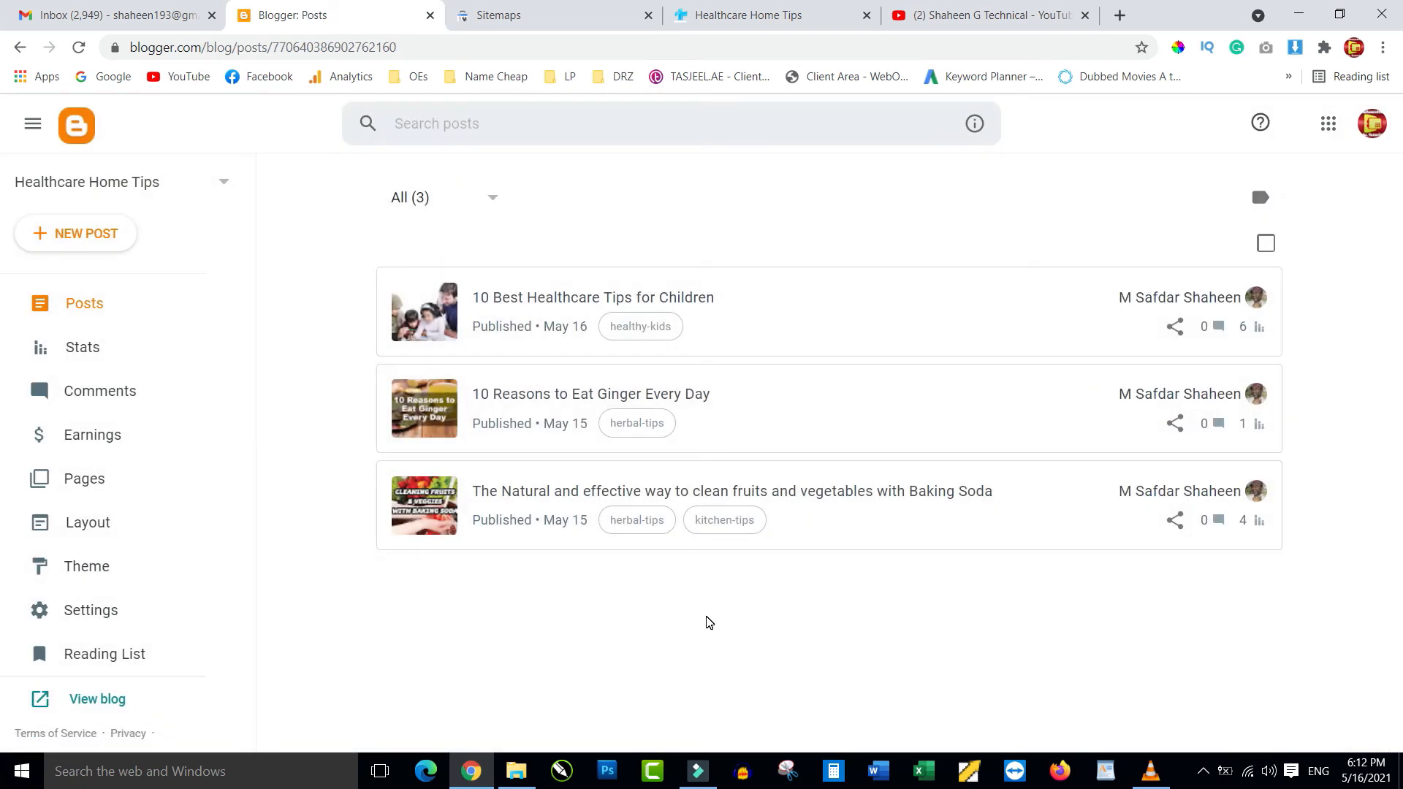
{"action": "left_click", "coordinate": [559, 15]}
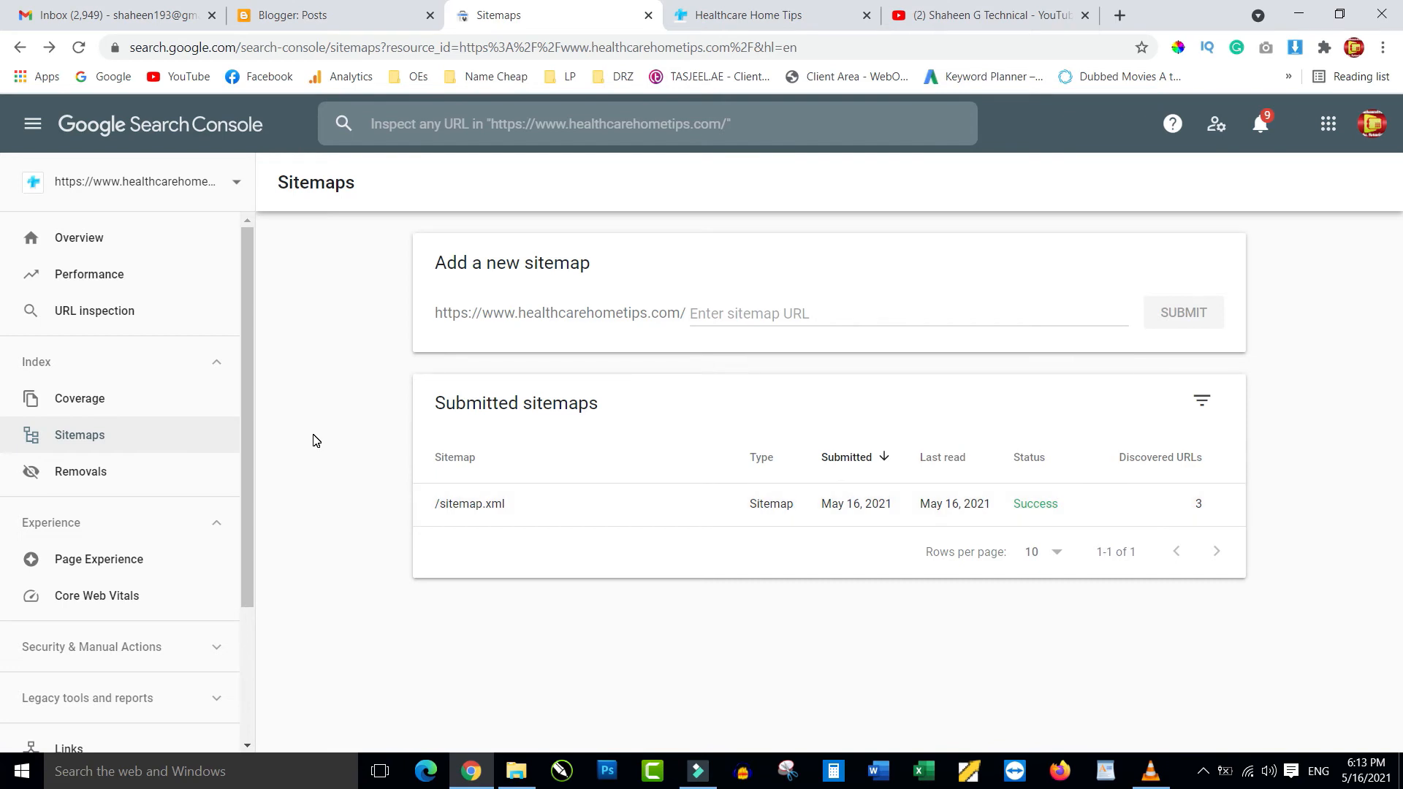
- Search Google for "health care home tips" in a new browser tab
{"action": "left_click", "coordinate": [1120, 15]}
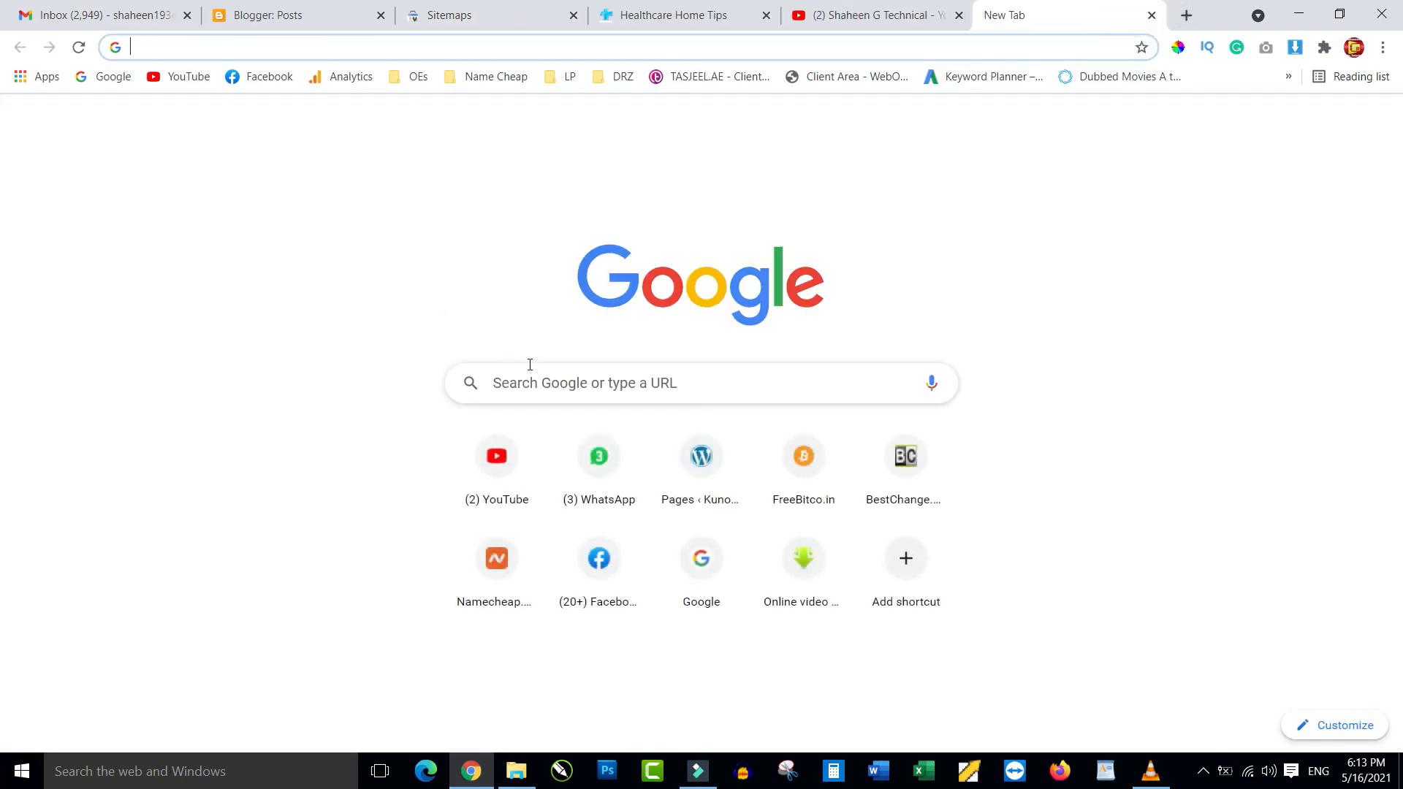
{"action": "left_click", "coordinate": [523, 383]}
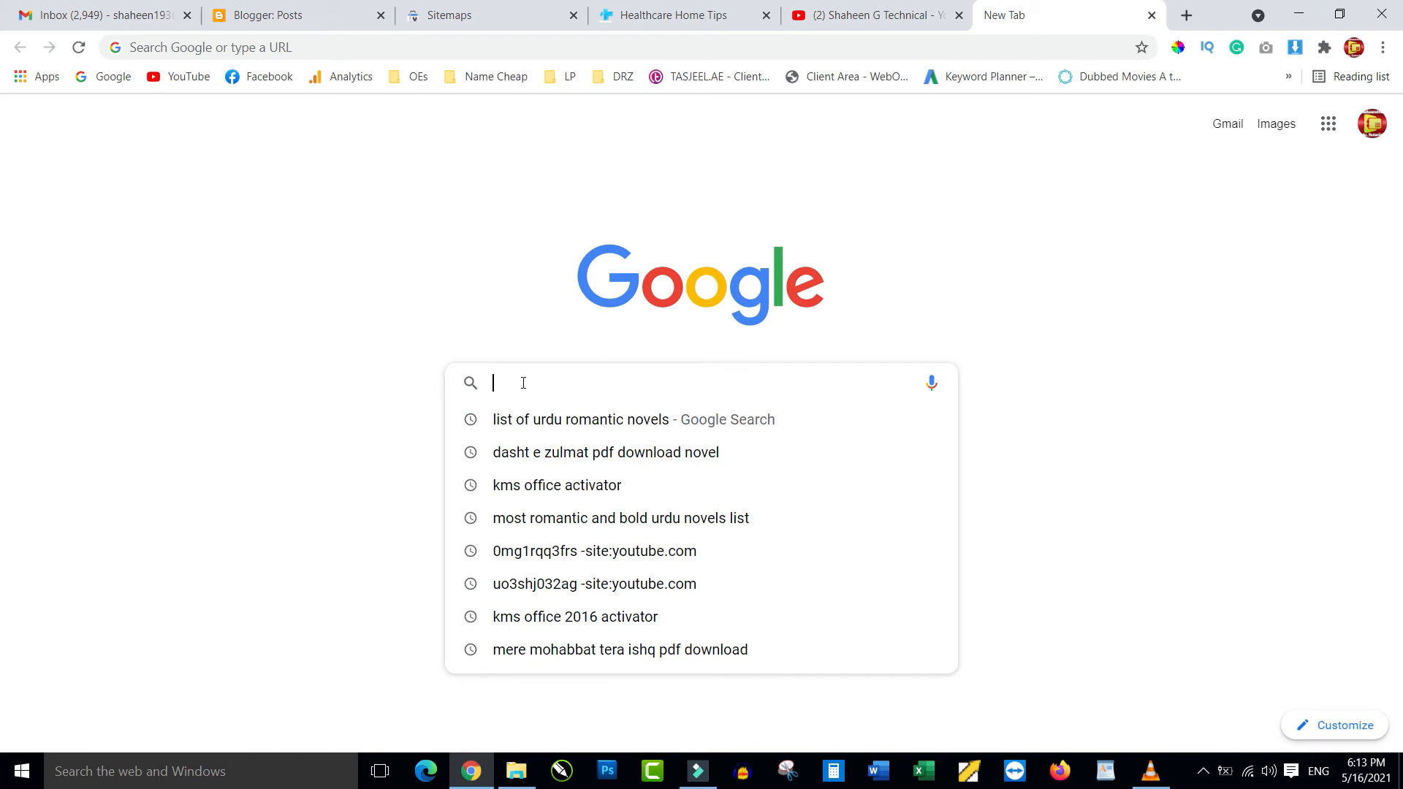
{"action": "type", "text": "heal"}
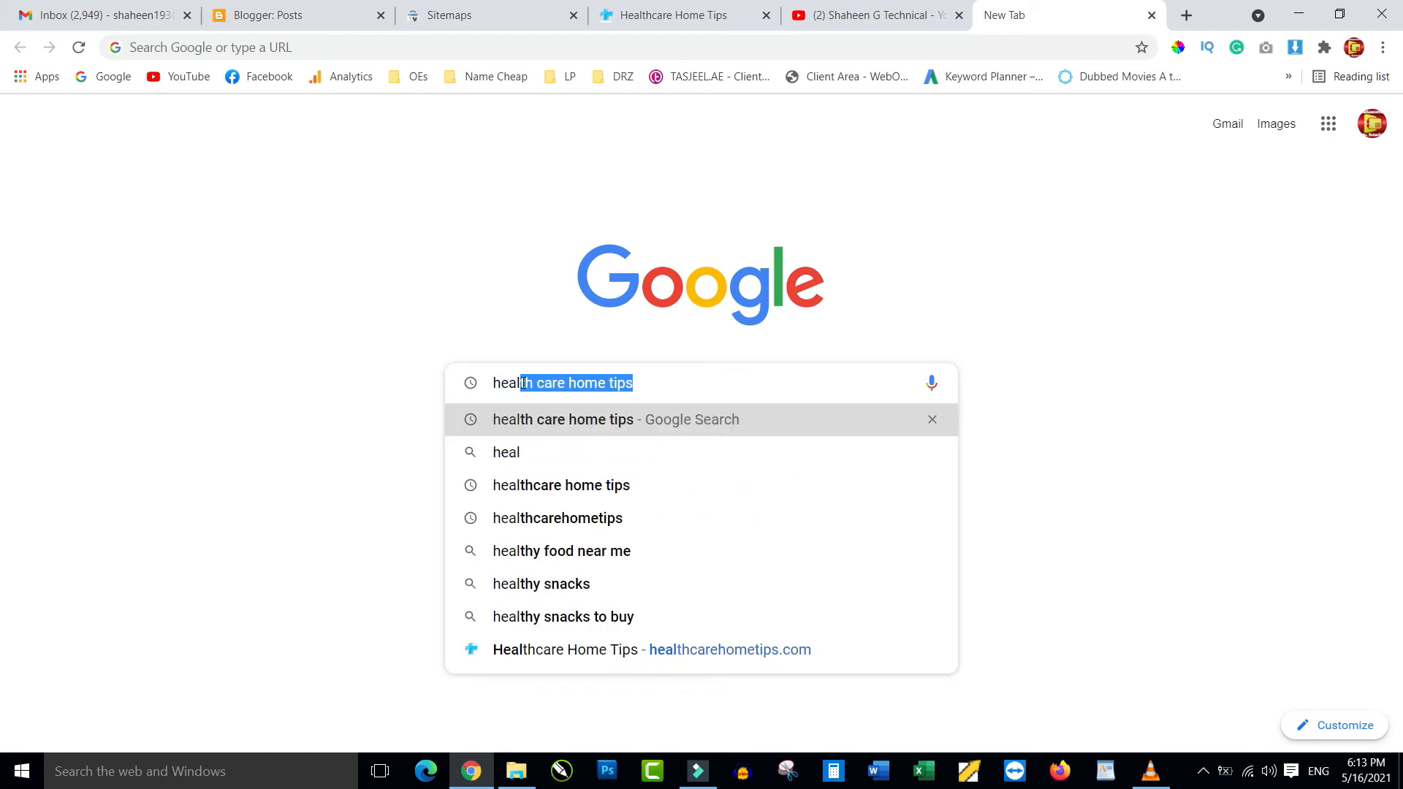
{"action": "key", "text": "Return"}
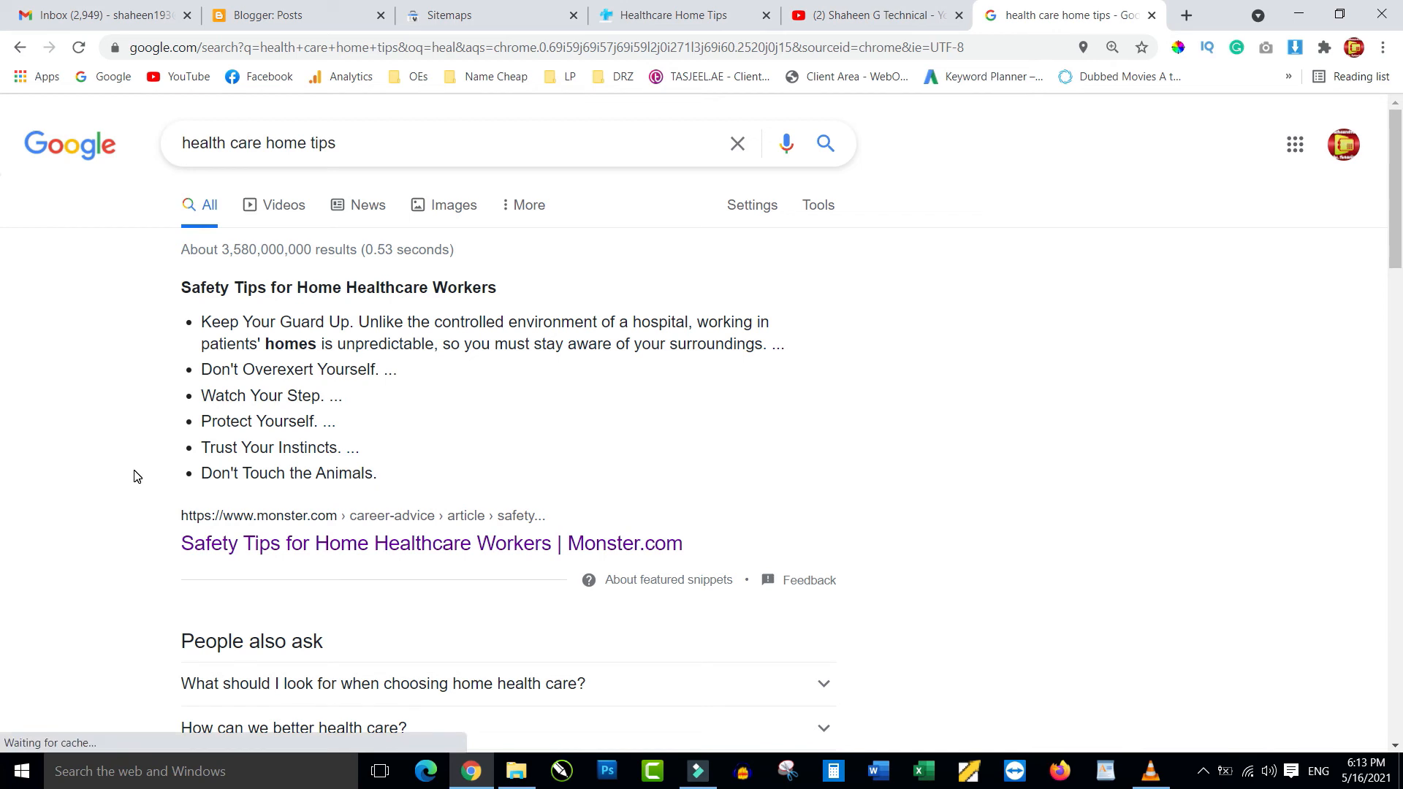
- Look through the first page of search results for the healthcarehometips.com site
{"action": "scroll", "coordinate": [135, 477], "scroll_direction": "down", "scroll_amount": 3}
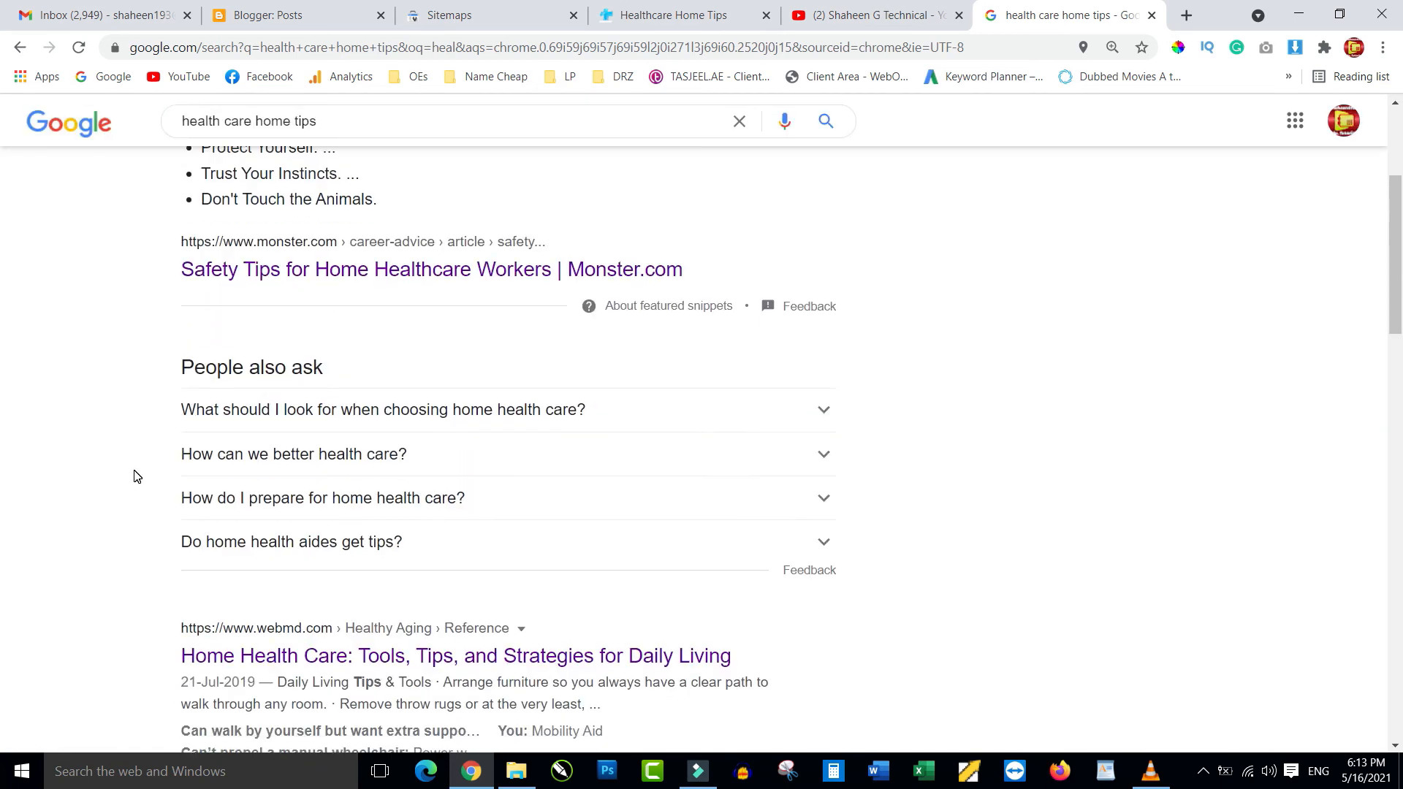
{"action": "scroll", "coordinate": [135, 476], "scroll_direction": "down", "scroll_amount": 3}
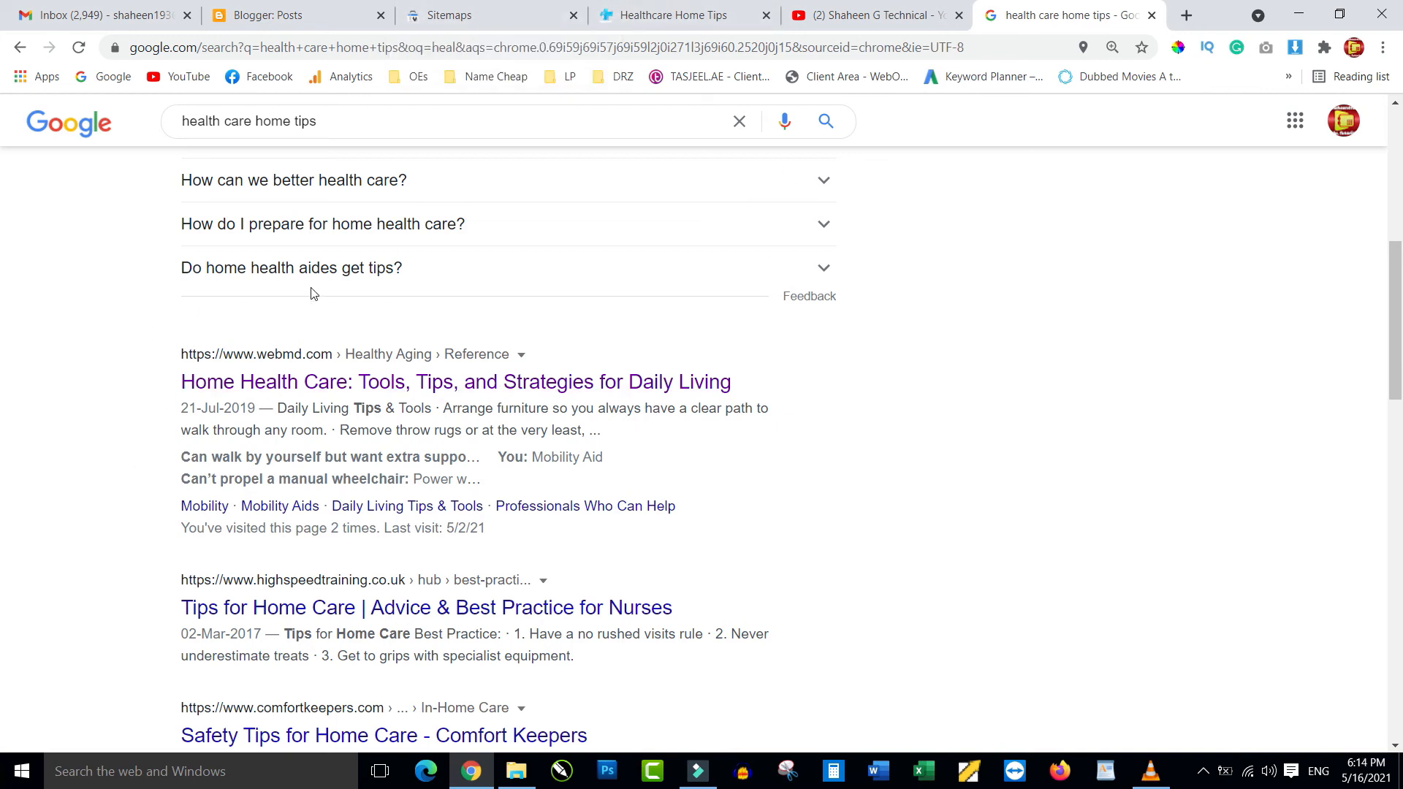
{"action": "scroll", "coordinate": [101, 490], "scroll_direction": "down", "scroll_amount": 7}
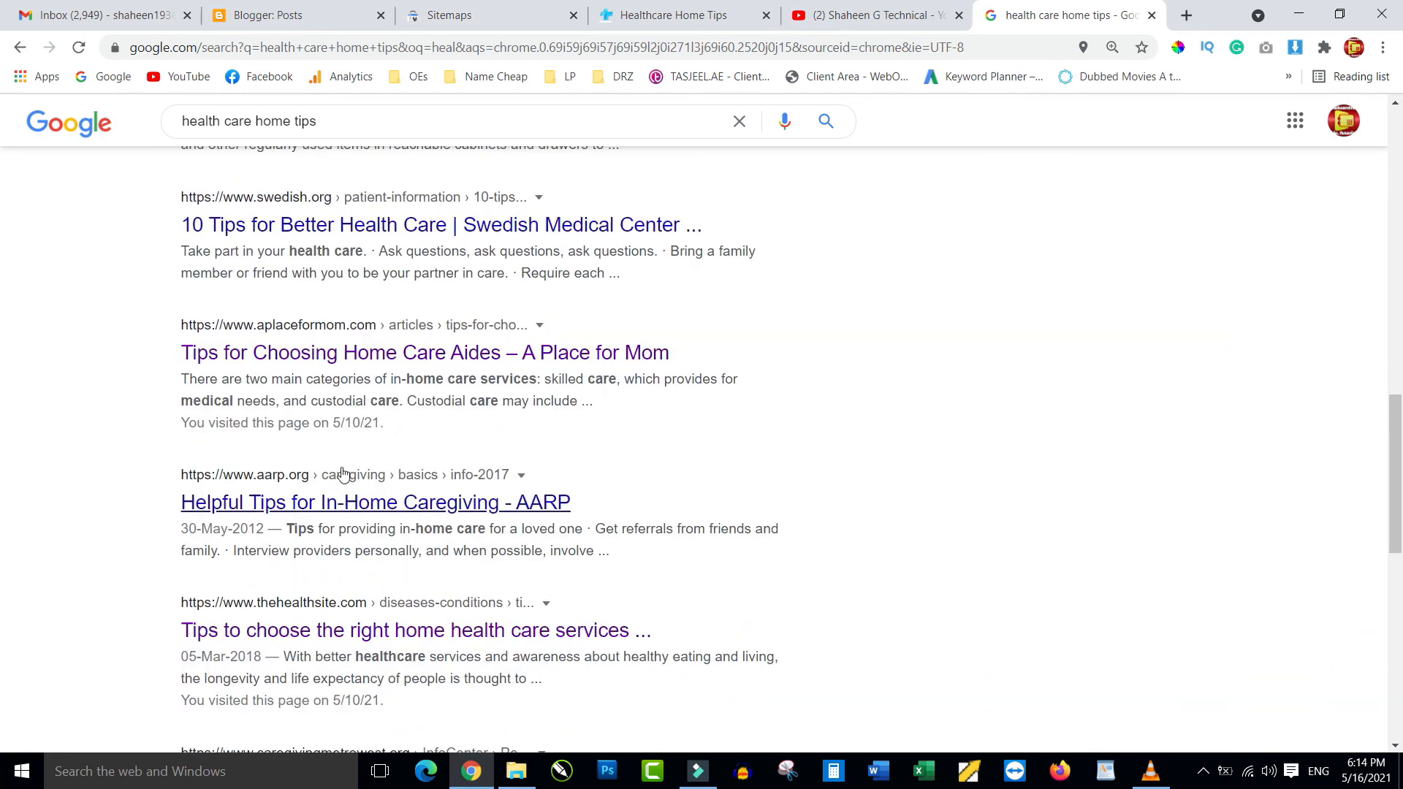
{"action": "scroll", "coordinate": [138, 463], "scroll_direction": "up", "scroll_amount": 8}
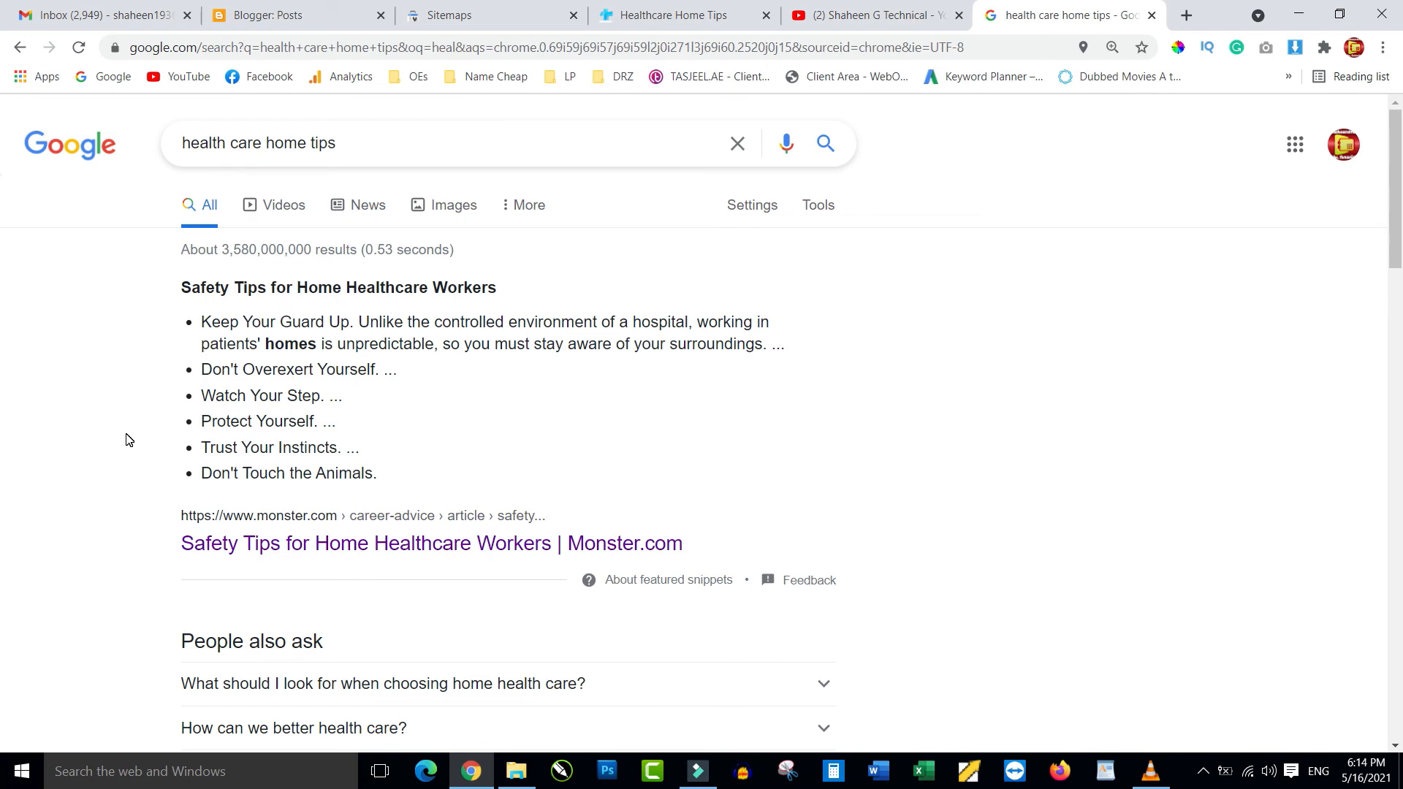
{"action": "scroll", "coordinate": [131, 440], "scroll_direction": "down", "scroll_amount": 15}
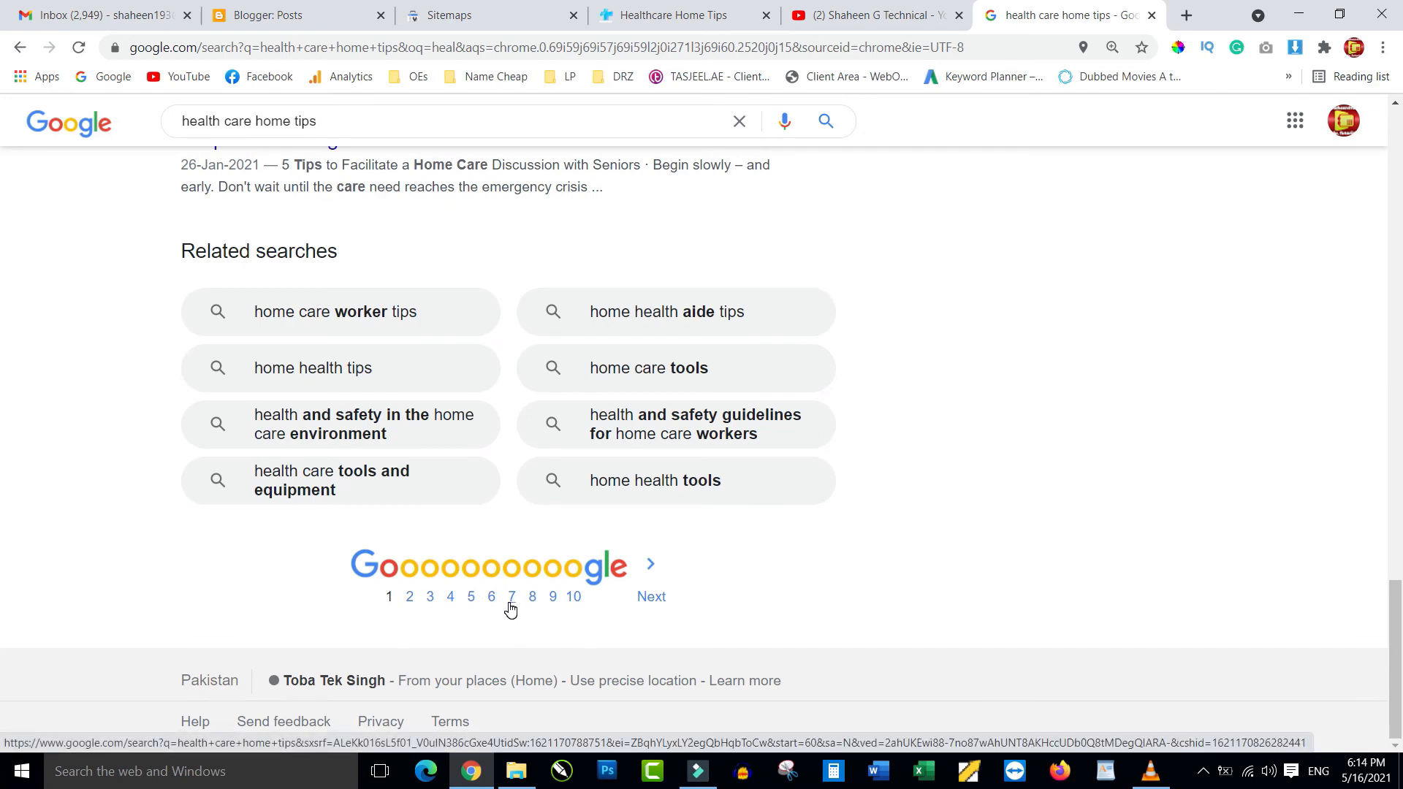
{"action": "scroll", "coordinate": [510, 608], "scroll_direction": "up", "scroll_amount": 15}
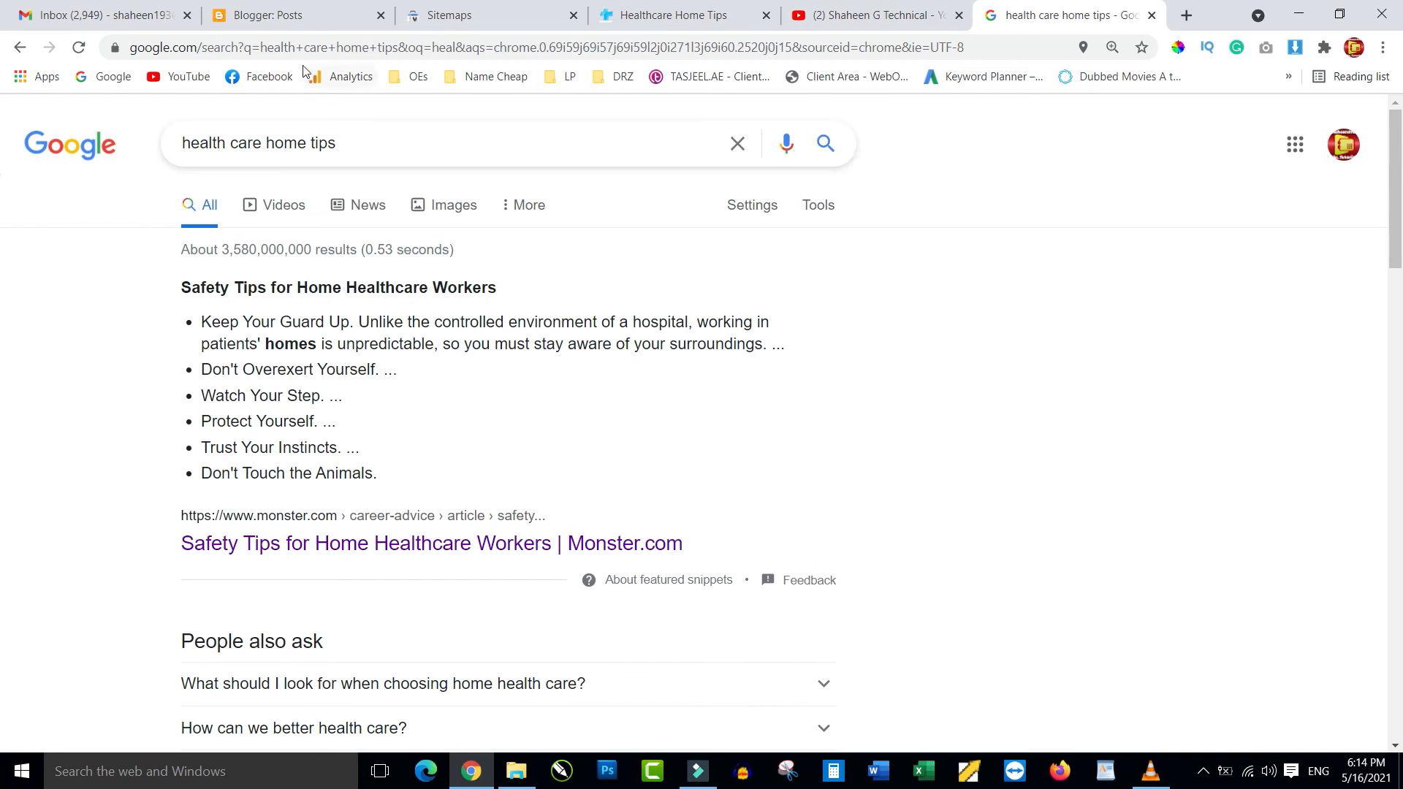
- View the list of properties in Search Console and return to the Google search results
{"action": "left_click", "coordinate": [488, 14]}
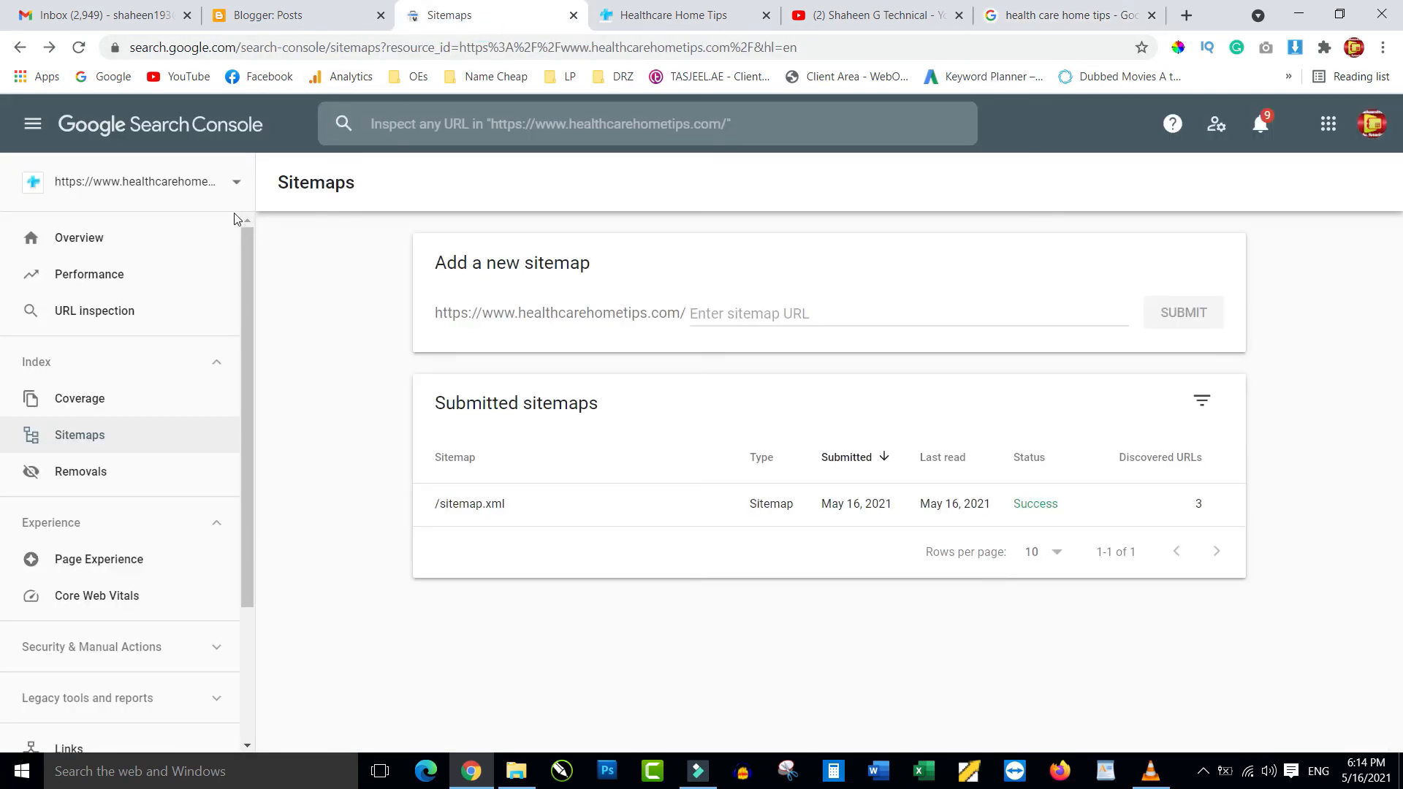
{"action": "left_click", "coordinate": [235, 181]}
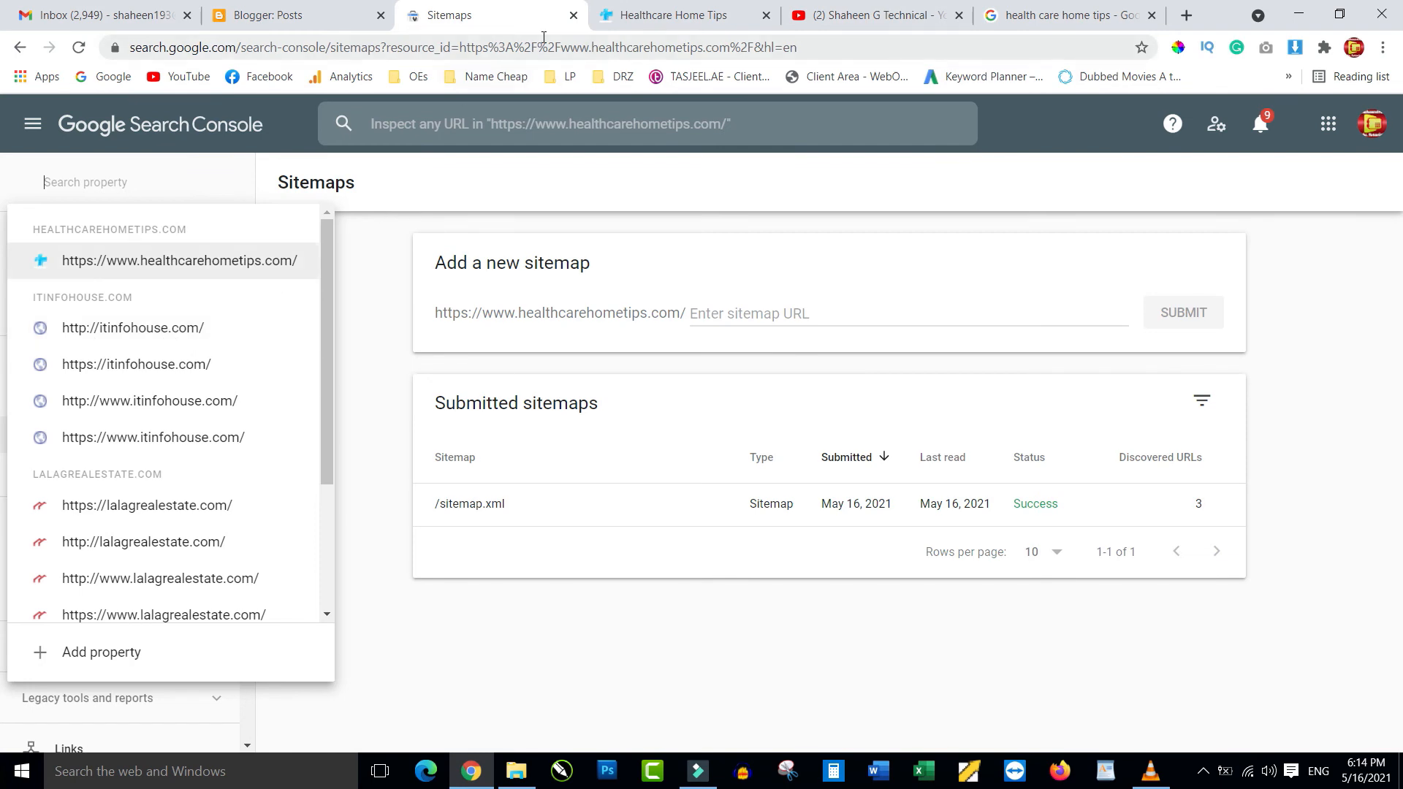
{"action": "left_click", "coordinate": [1016, 16]}
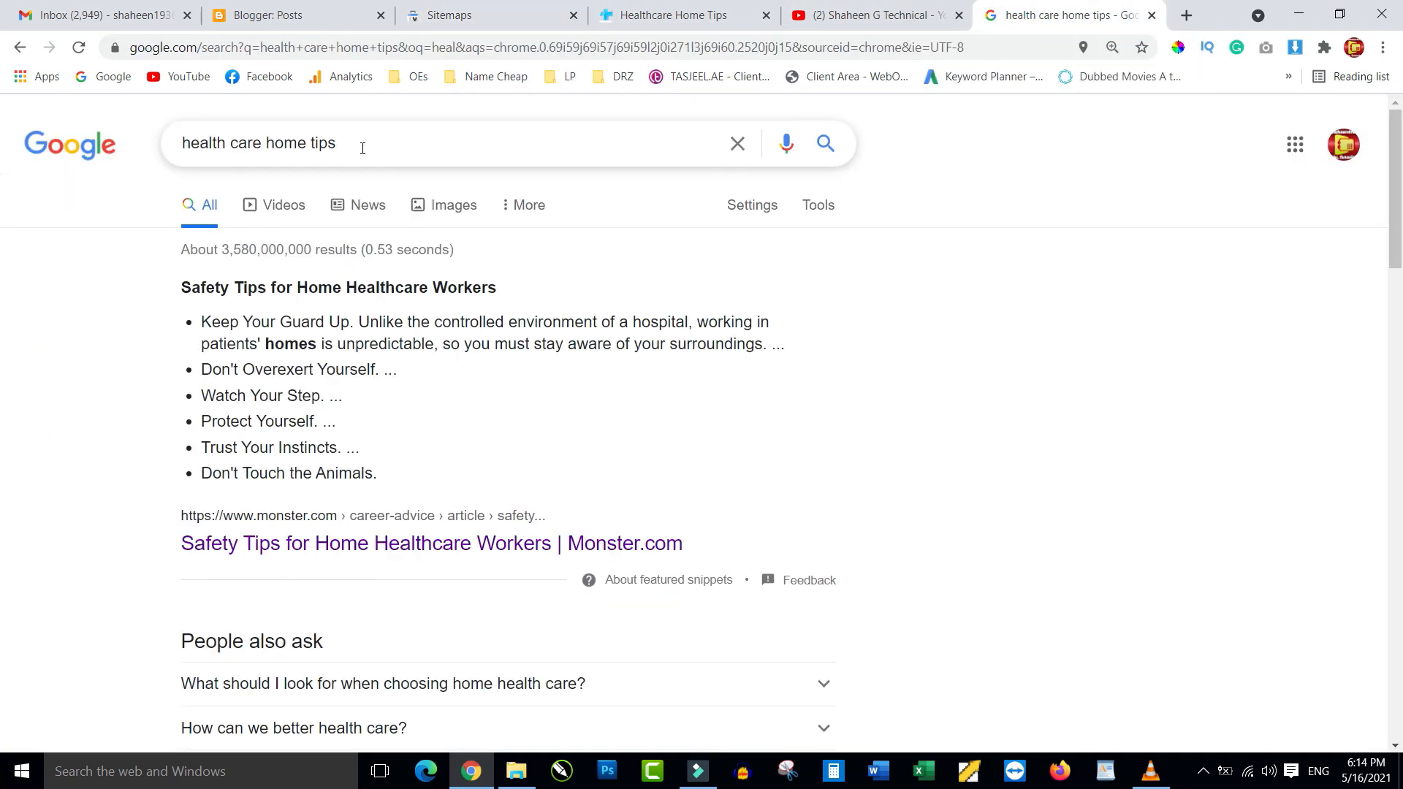
- Search Google for "it info house" to compare an established site's listing, and return to the Healthcare Home Tips site
{"action": "left_click_drag", "start_coordinate": [362, 148], "coordinate": [48, 146]}
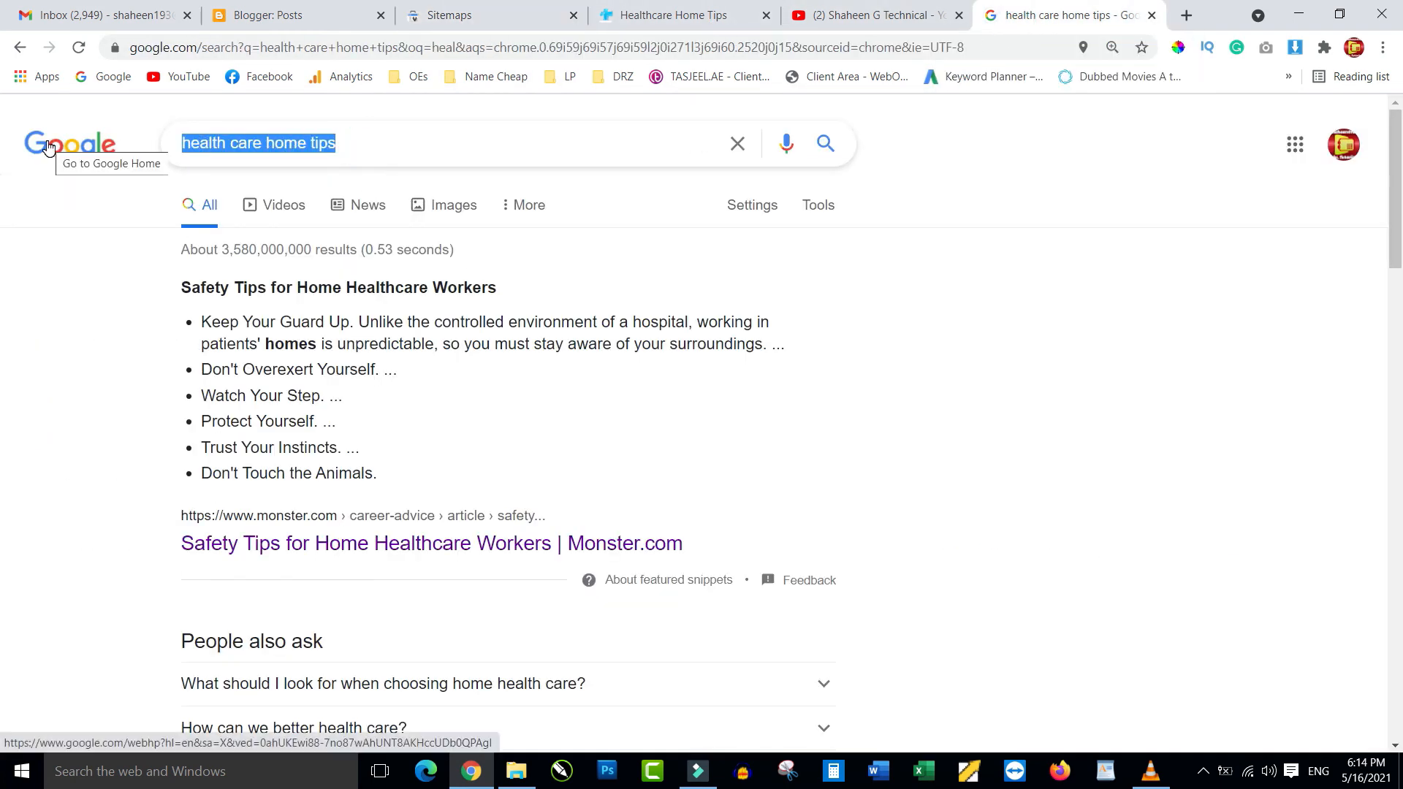
{"action": "type", "text": "it i"}
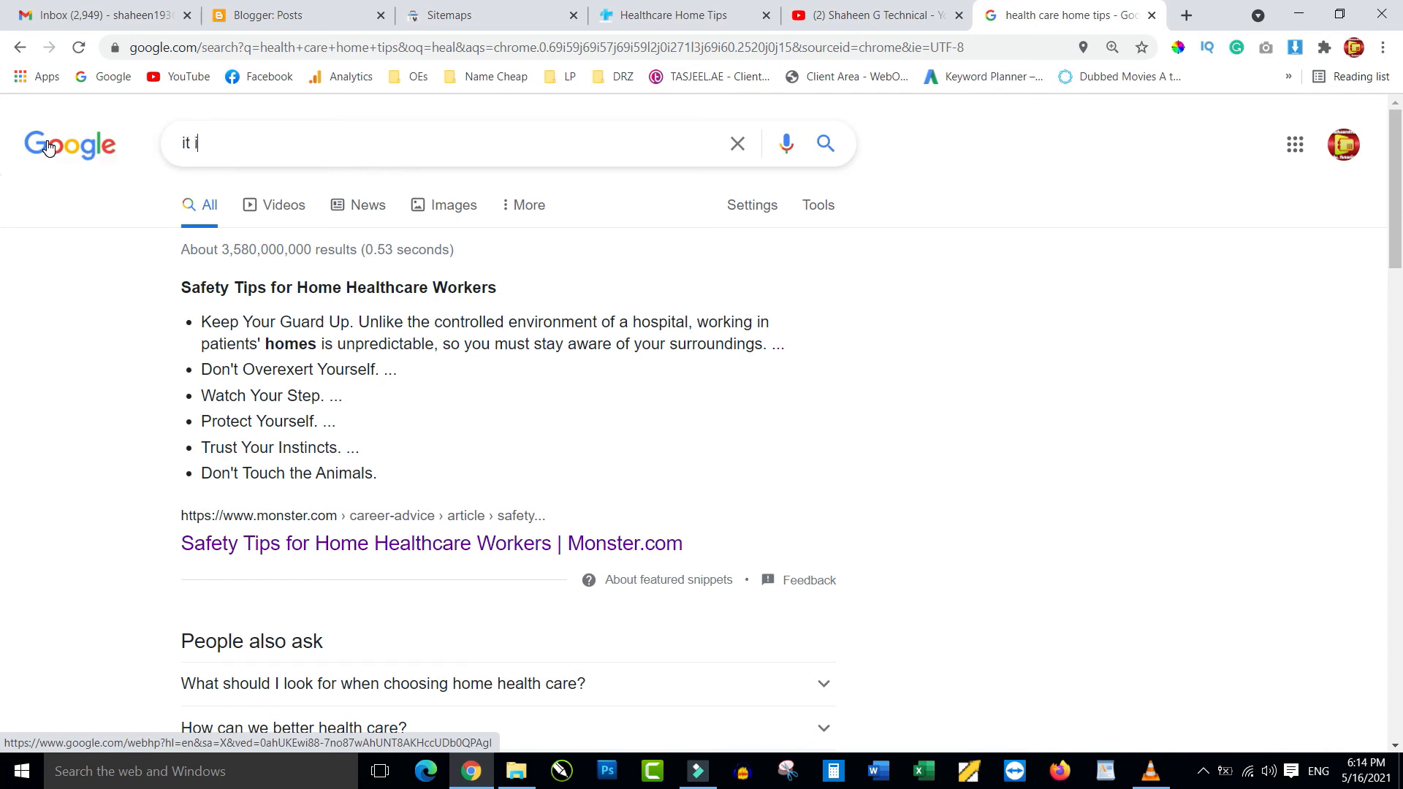
{"action": "type", "text": "nfo house"}
{"action": "key", "text": "Return"}
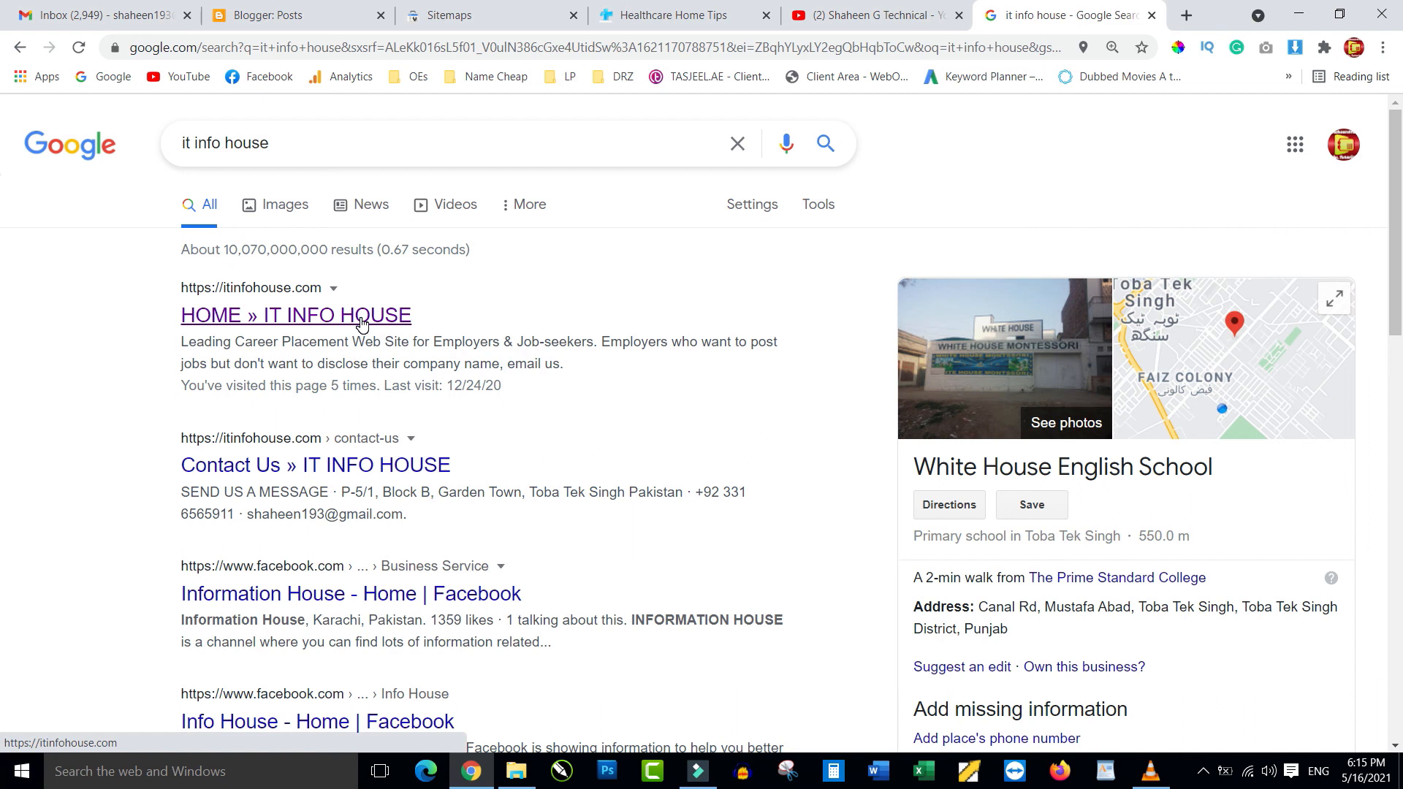
{"action": "key", "text": "ctrl+4"}
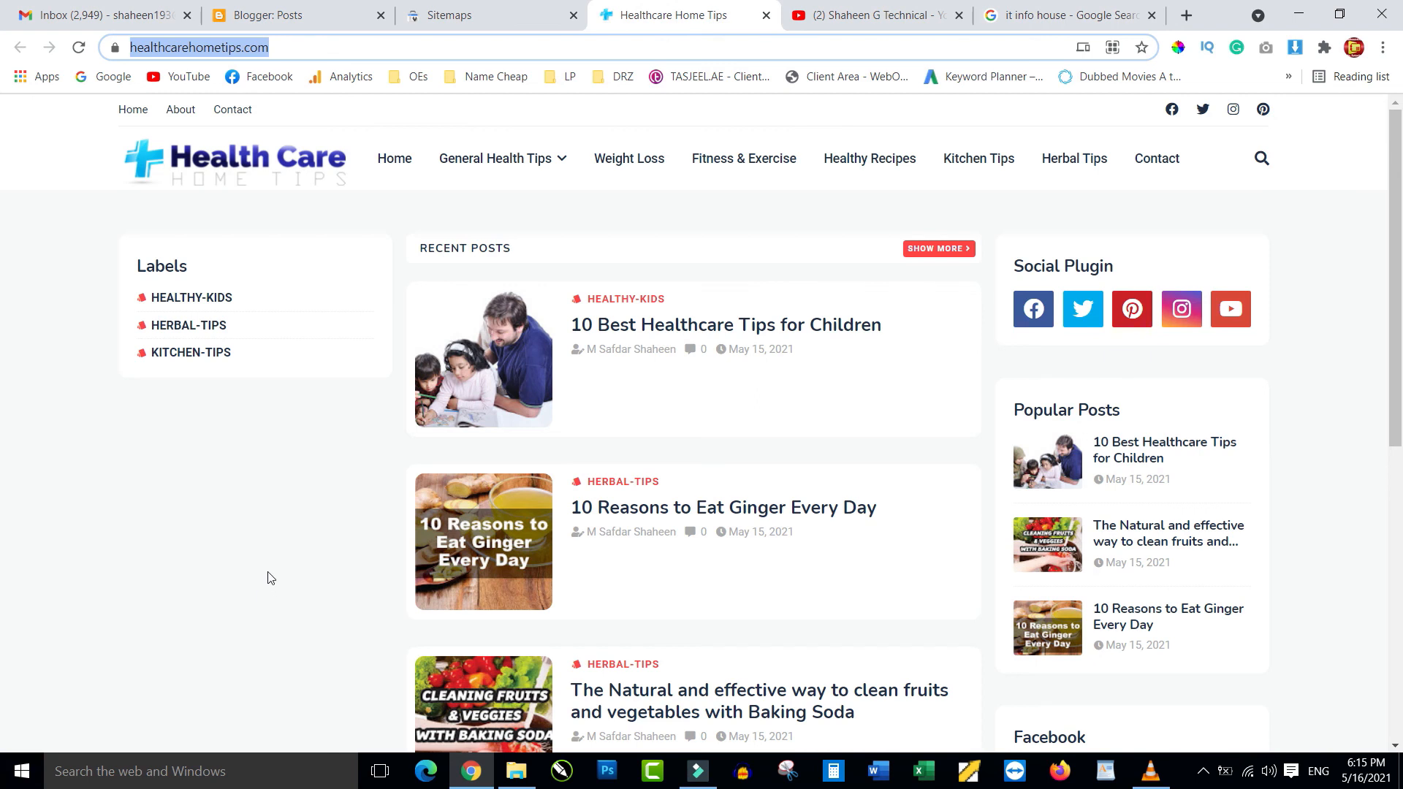